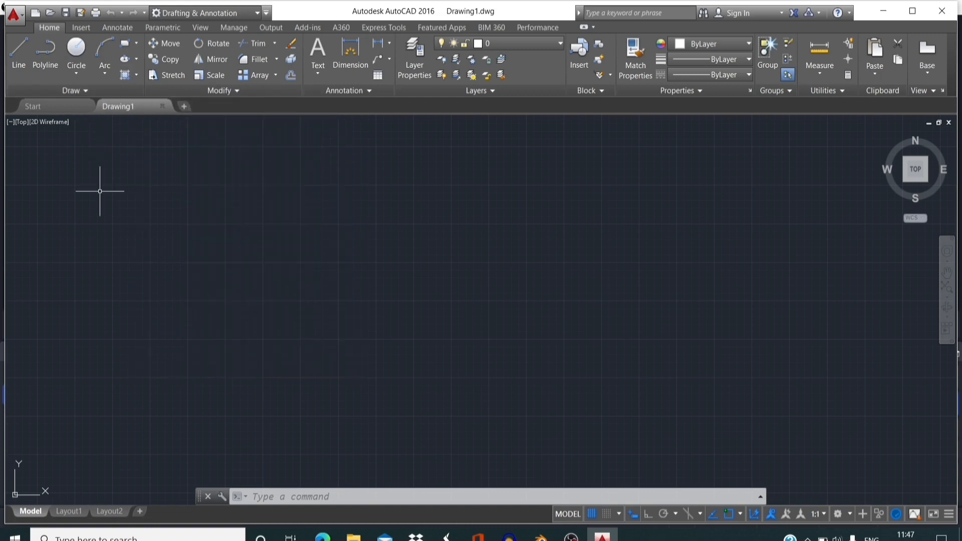
Step: Set the drawing units' length precision to three decimal places (0.000)
click(86, 91)
text(UN)
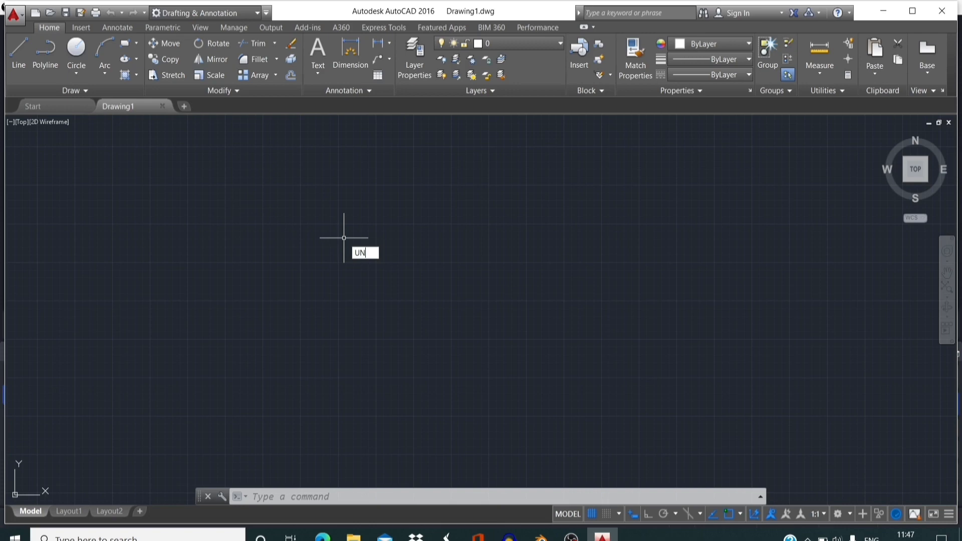
key(Return)
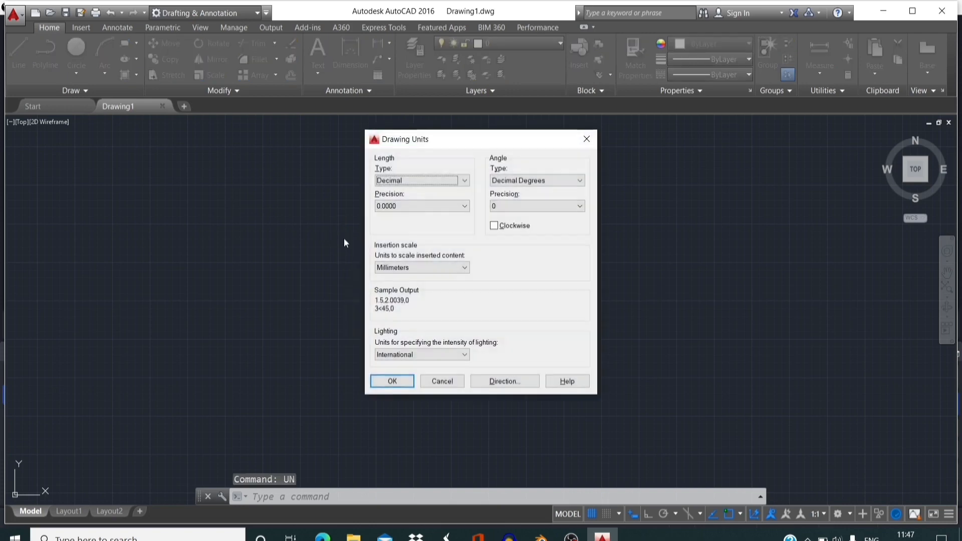
click(442, 207)
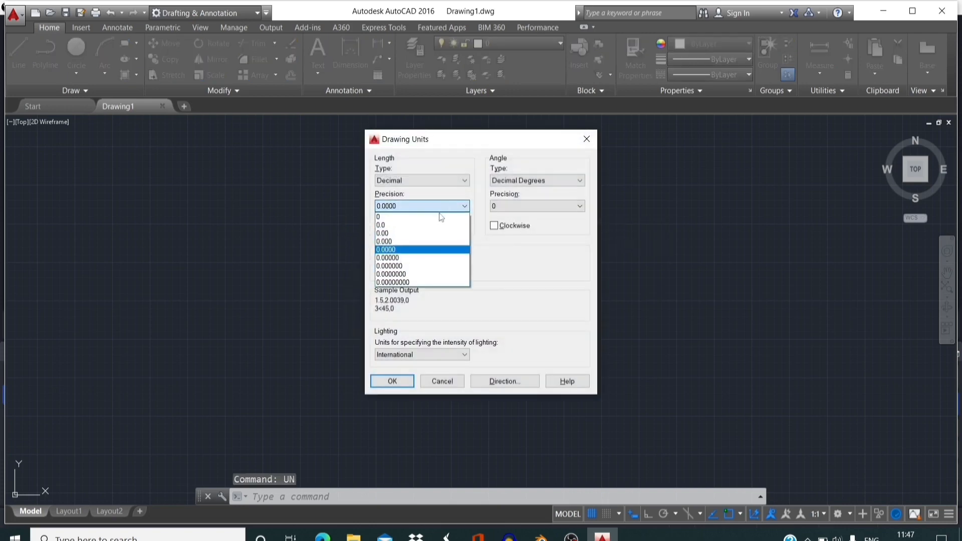
click(396, 241)
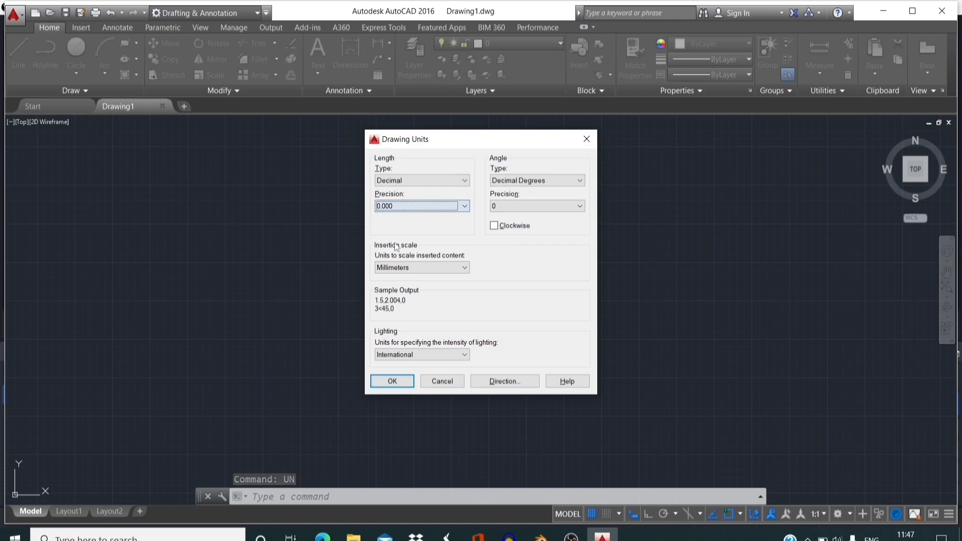
click(393, 381)
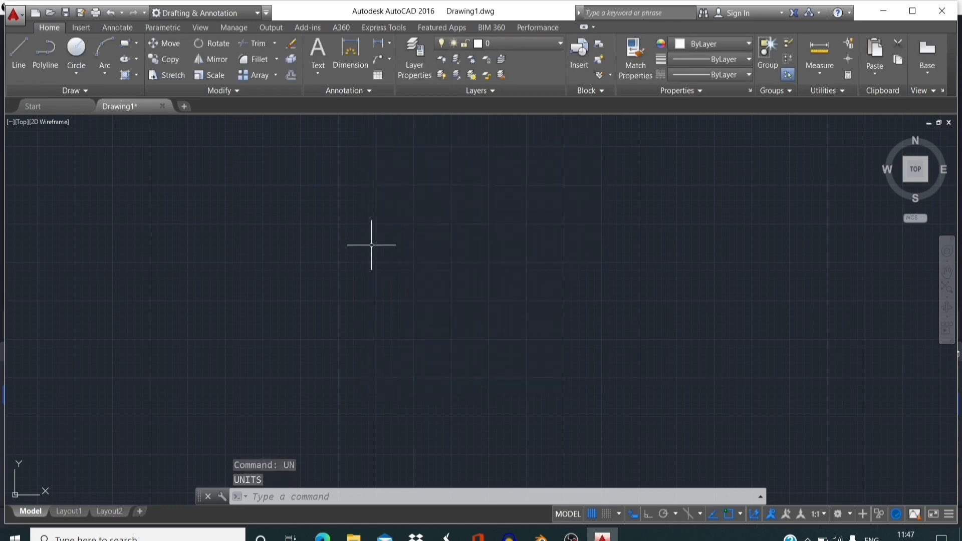
Step: Try to draw a freeform closed outline with a fit-point spline, ending at its start point
click(79, 92)
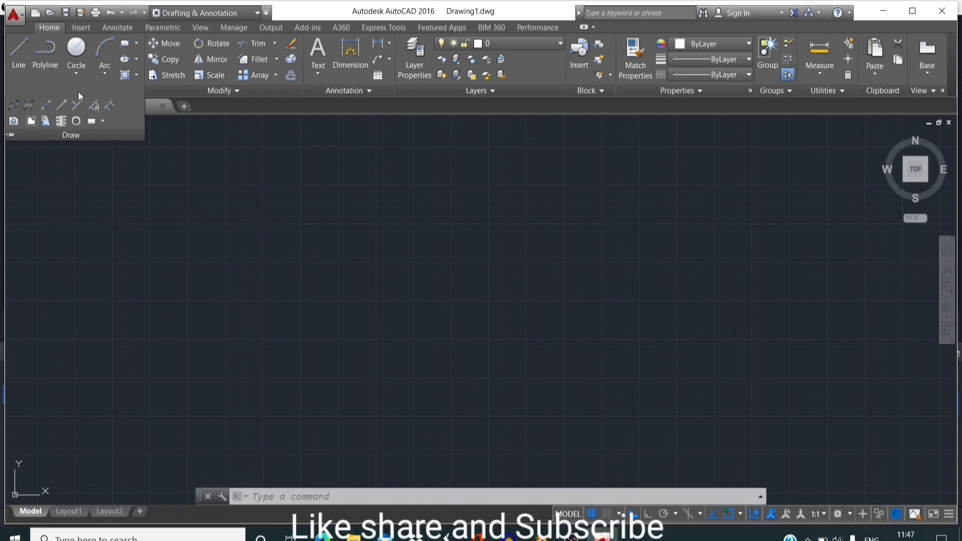
click(14, 106)
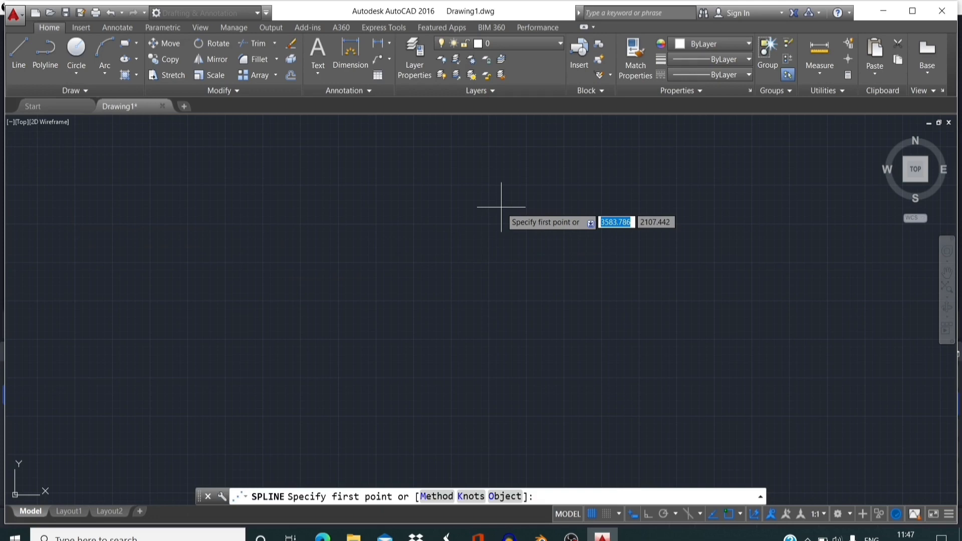
click(423, 205)
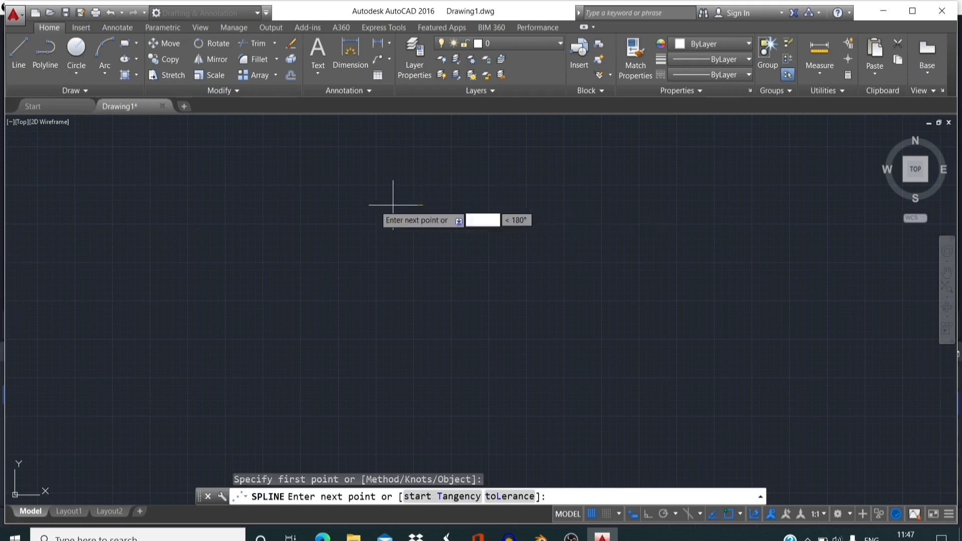
click(346, 250)
click(371, 189)
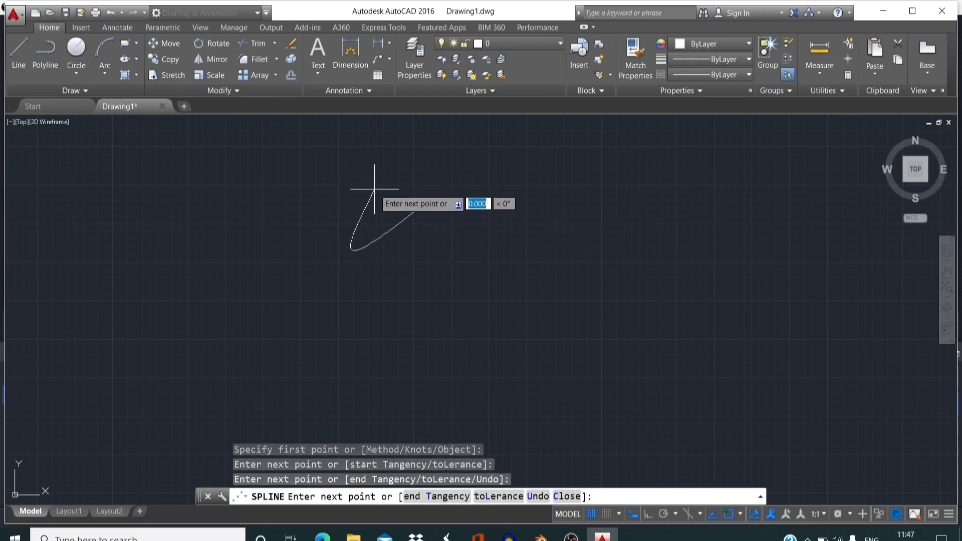
click(290, 200)
click(301, 263)
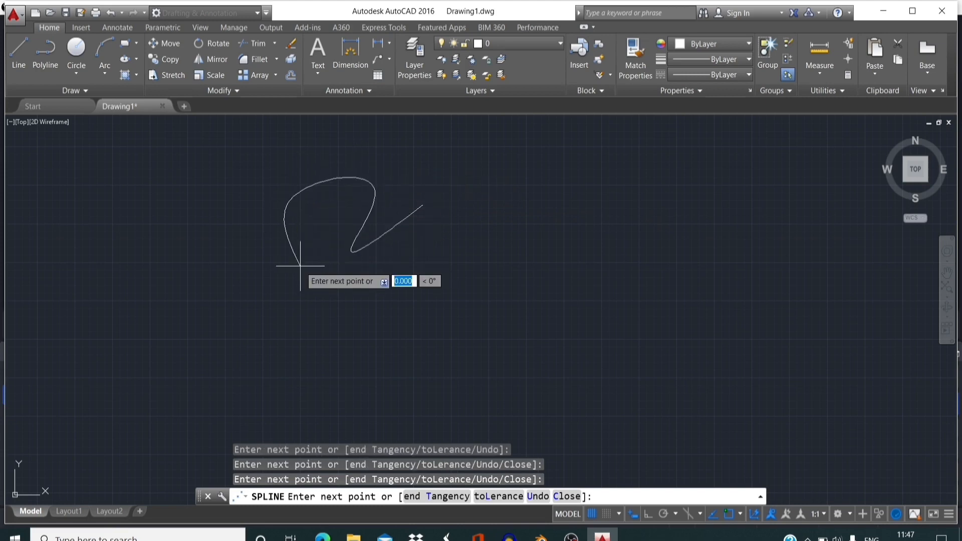
click(431, 284)
click(383, 254)
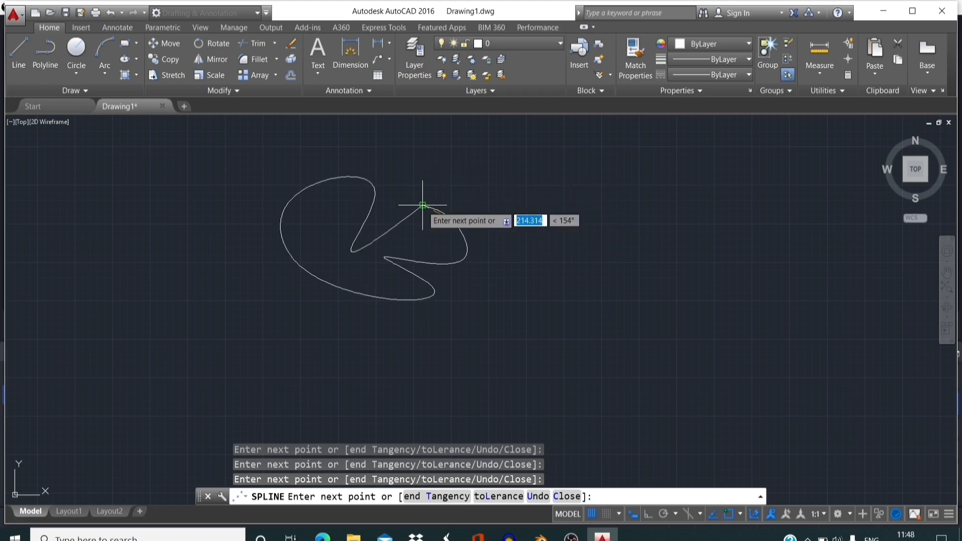
click(423, 204)
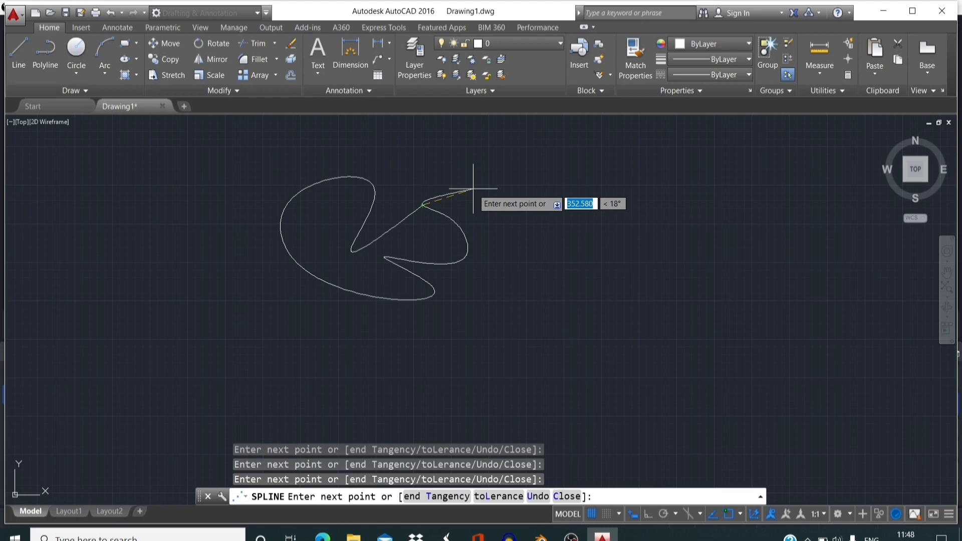
key(Escape)
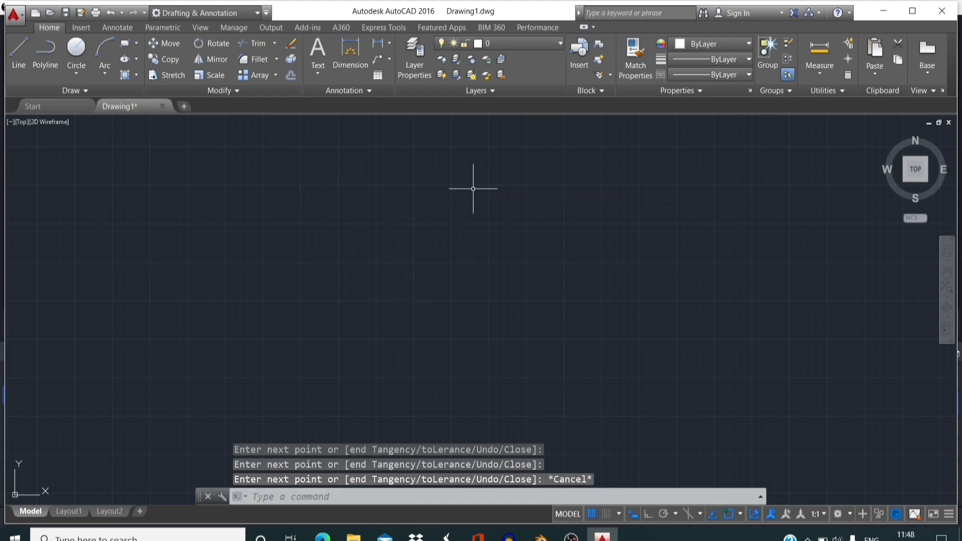
Step: Draw a freeform closed outline with a control-vertex spline that ends at its start point
click(77, 91)
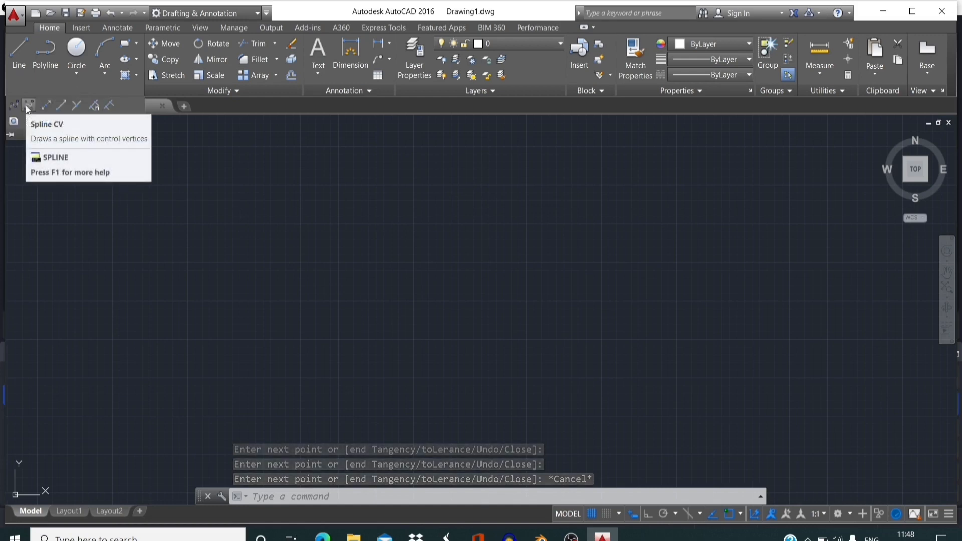
click(29, 106)
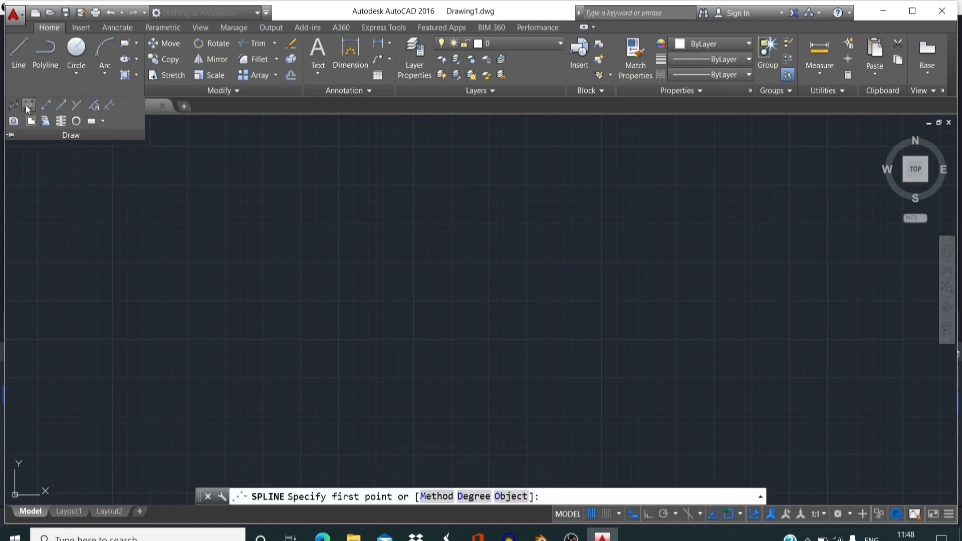
click(458, 193)
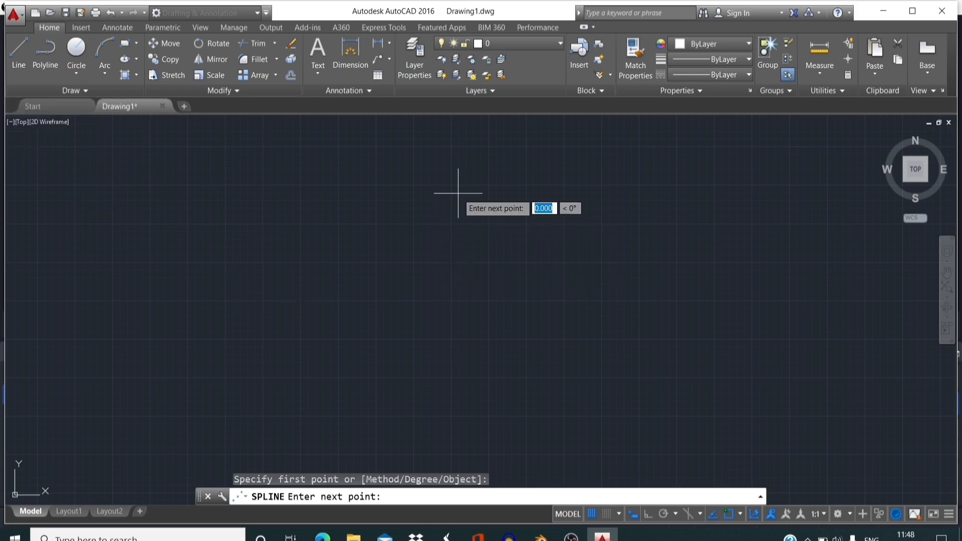
click(341, 203)
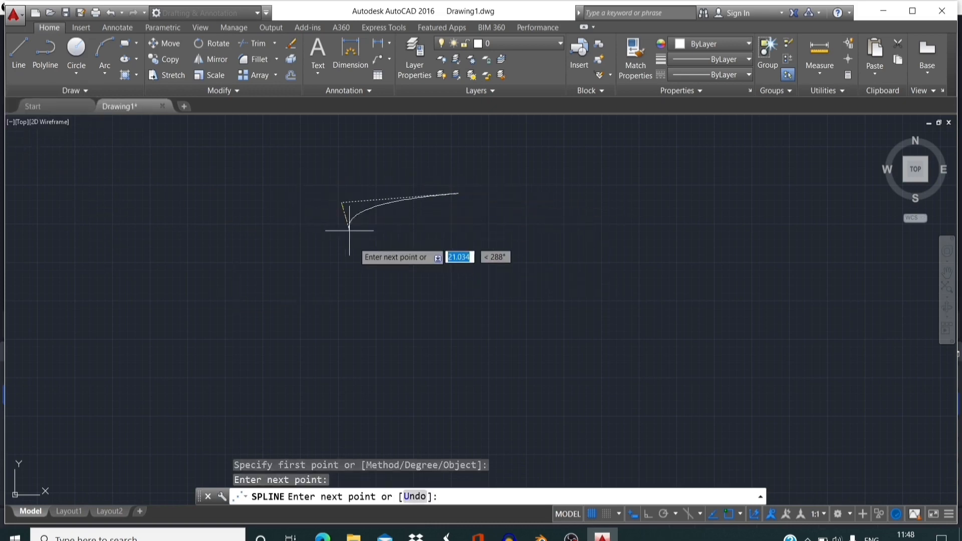
click(415, 218)
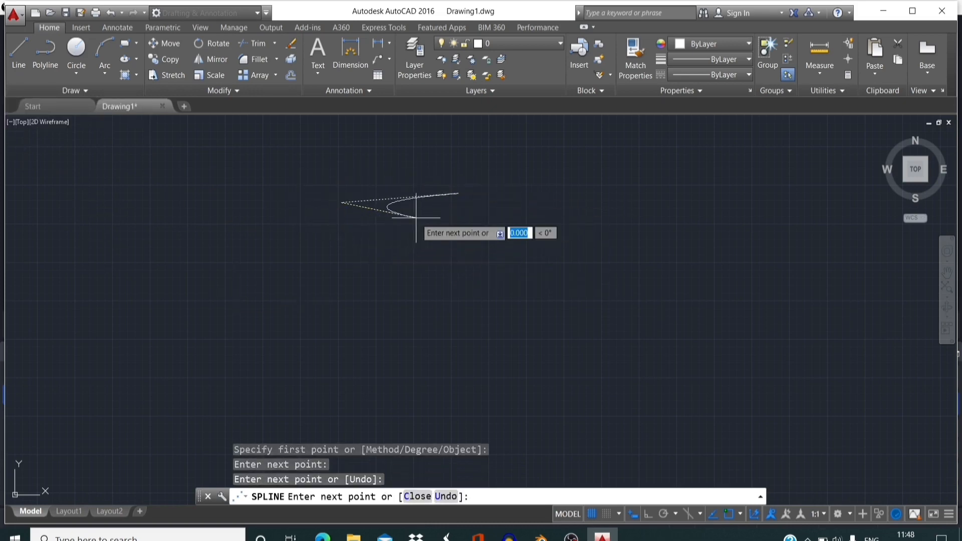
click(366, 262)
click(302, 172)
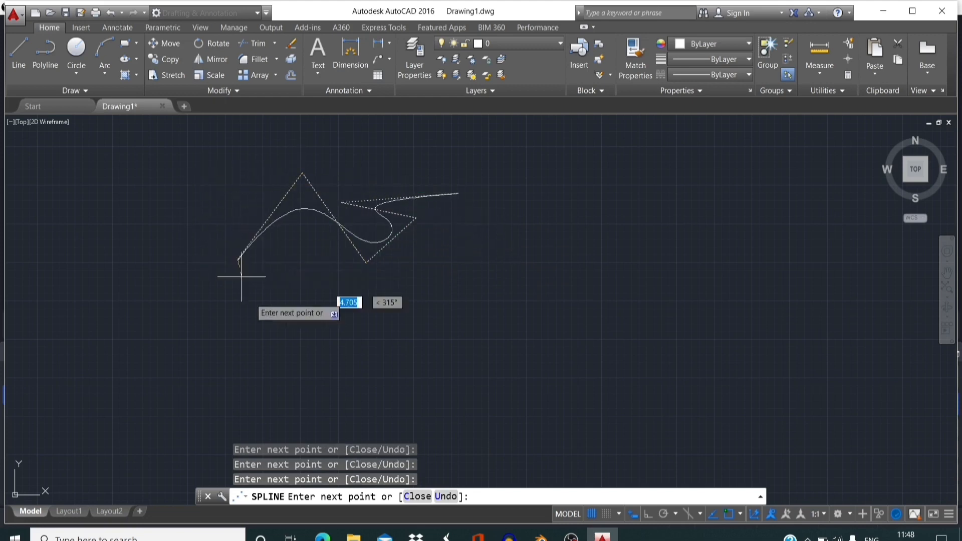
click(238, 259)
click(461, 314)
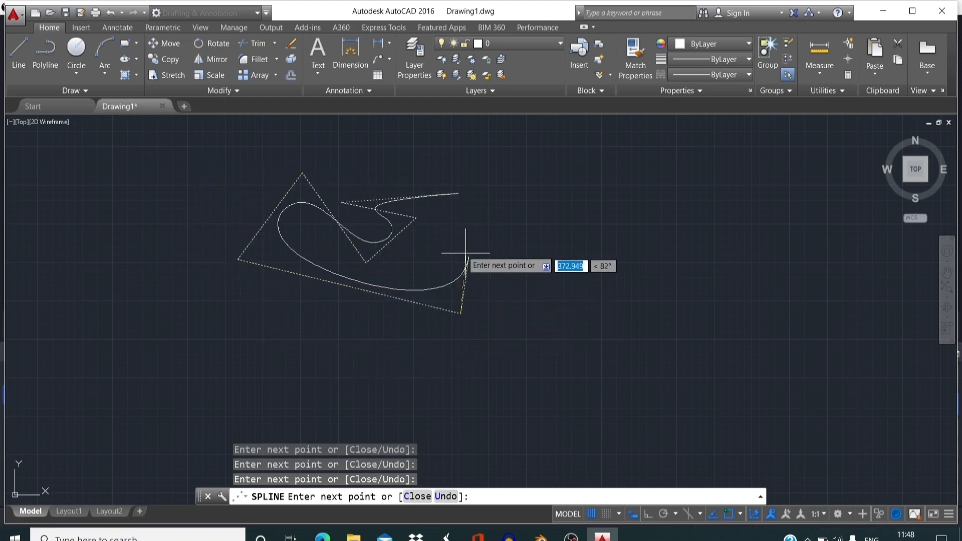
click(459, 193)
key(Return)
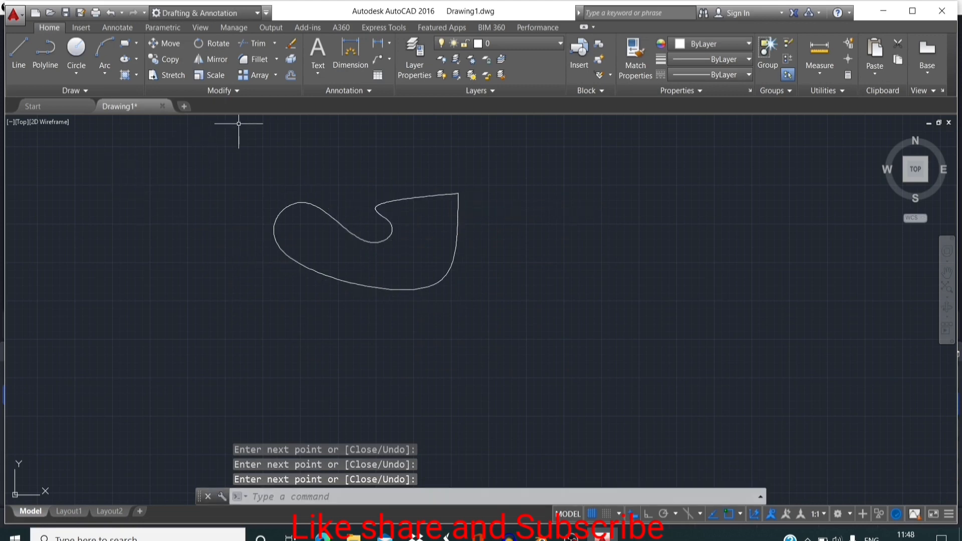
Step: Erase the closed control-vertex spline
click(224, 134)
click(637, 369)
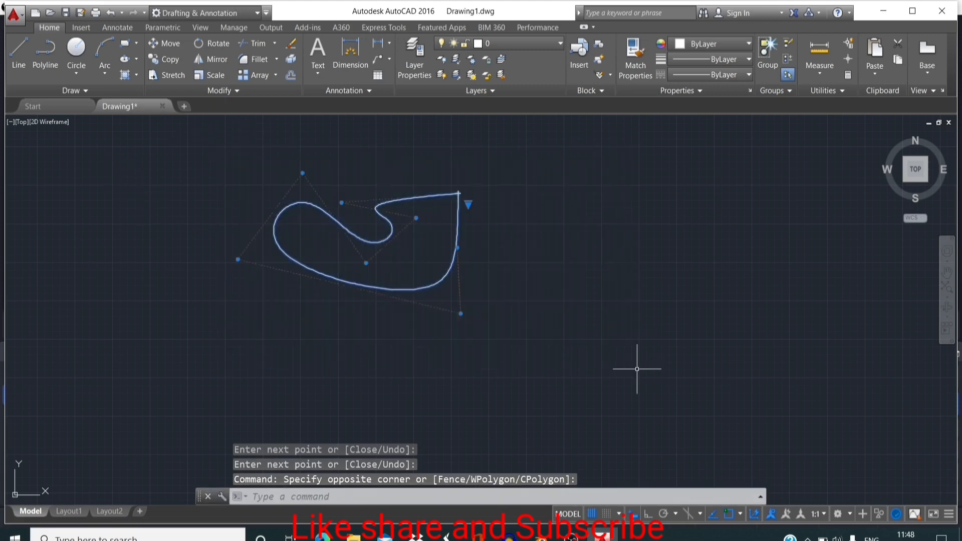
key(Delete)
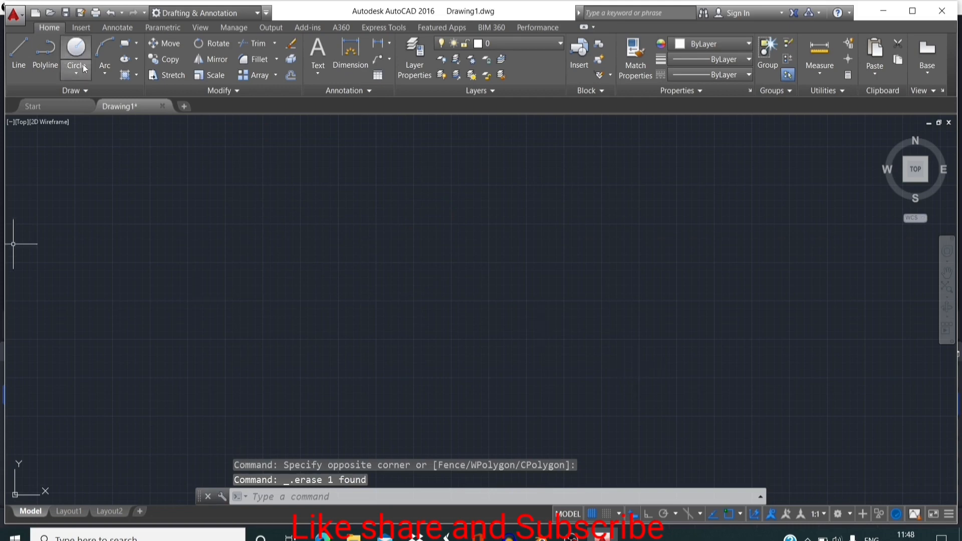
Step: With Ortho on, draw a line 50 mm down and continue it 50 mm to the right as two sides of a square
click(84, 90)
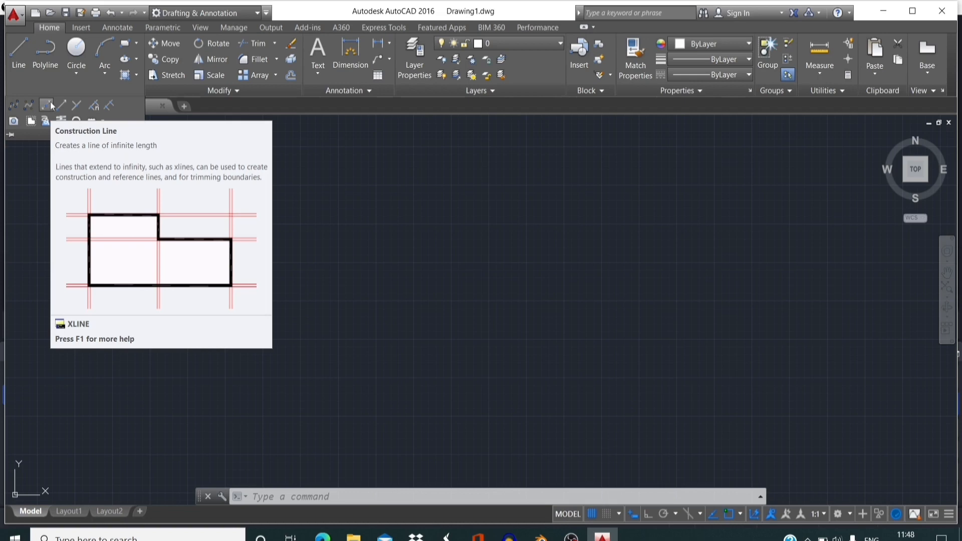
click(18, 53)
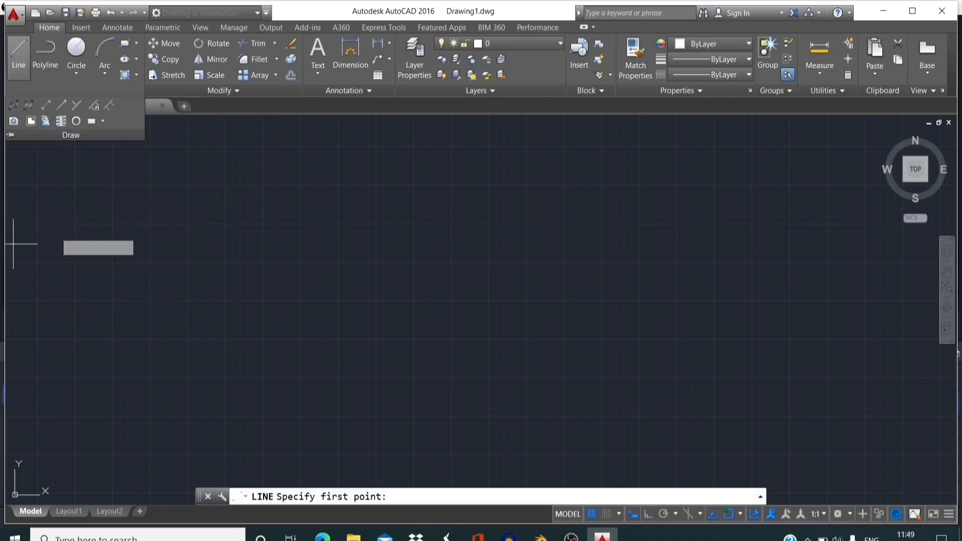
click(308, 173)
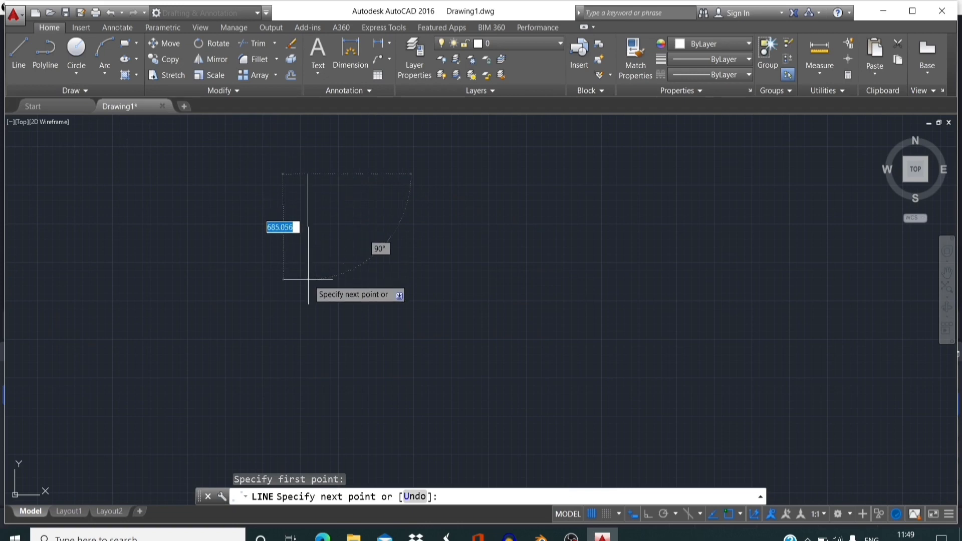
click(648, 514)
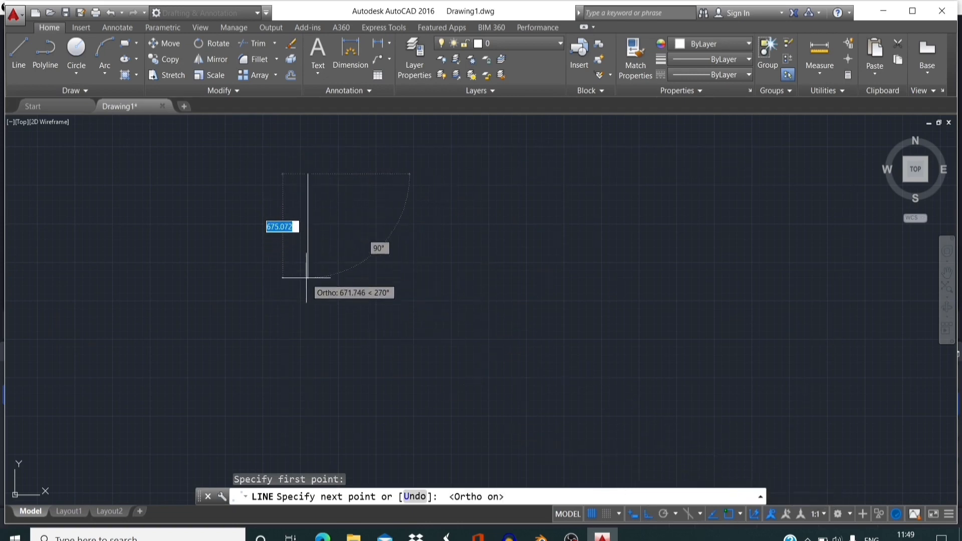
text(50)
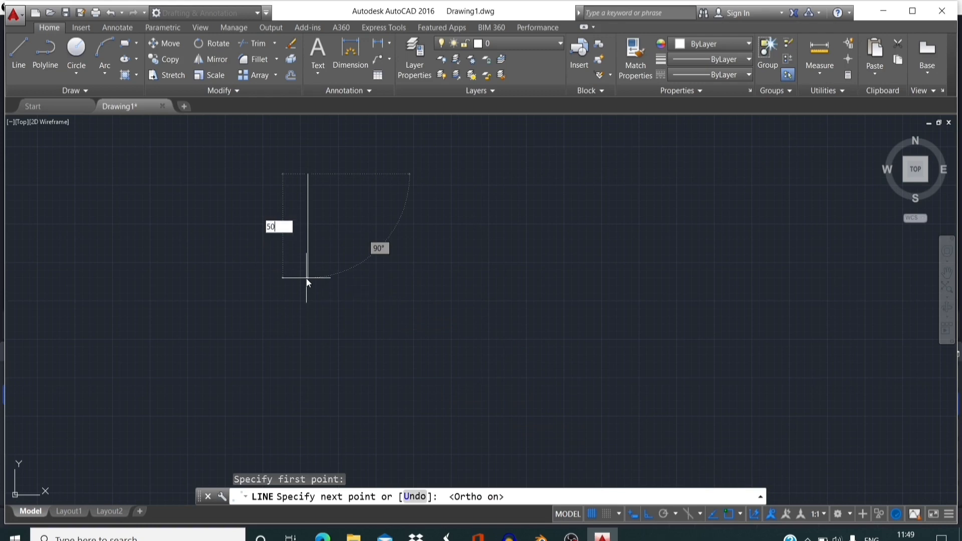
key(Return)
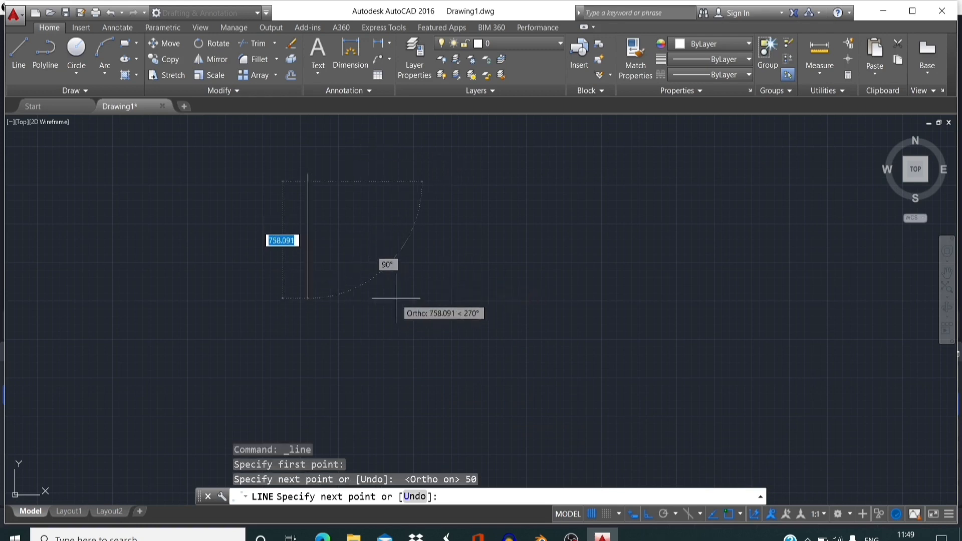
text(50)
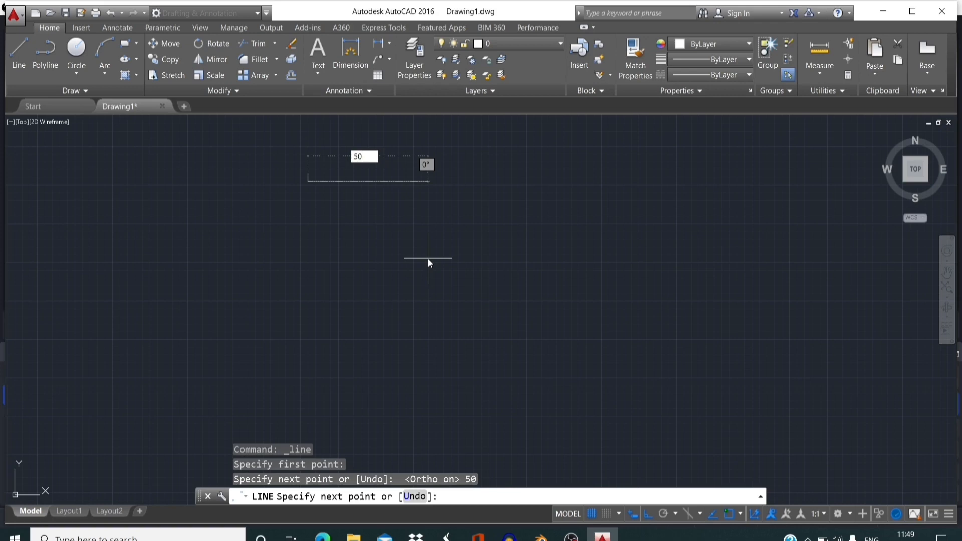
key(Return)
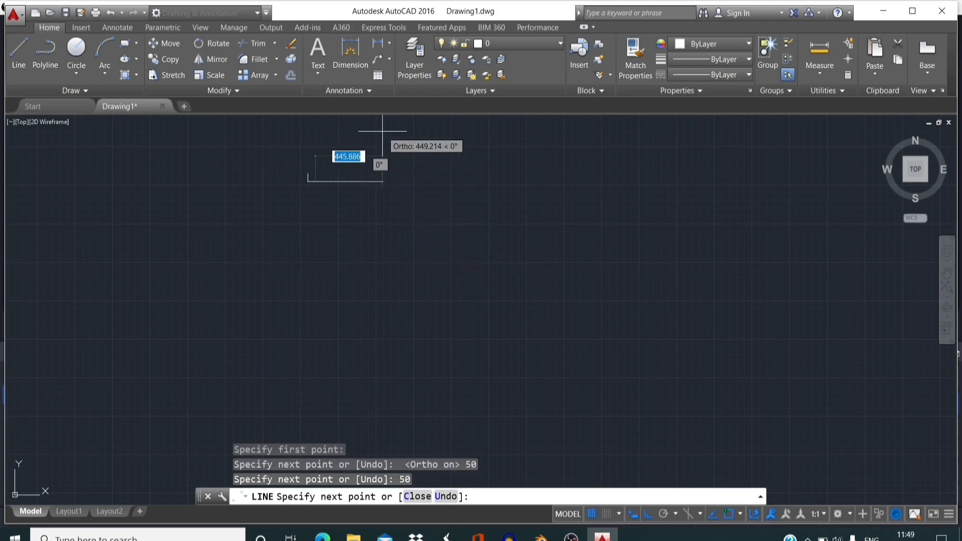
Step: Complete the square with a 50 mm line upward and a 50 mm line back to the start point
text(5)
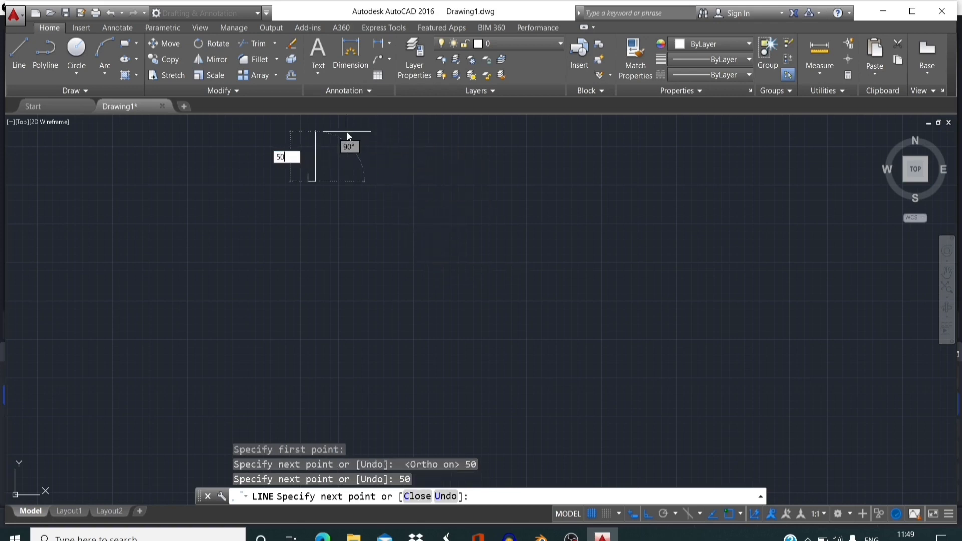
text(0)
key(Return)
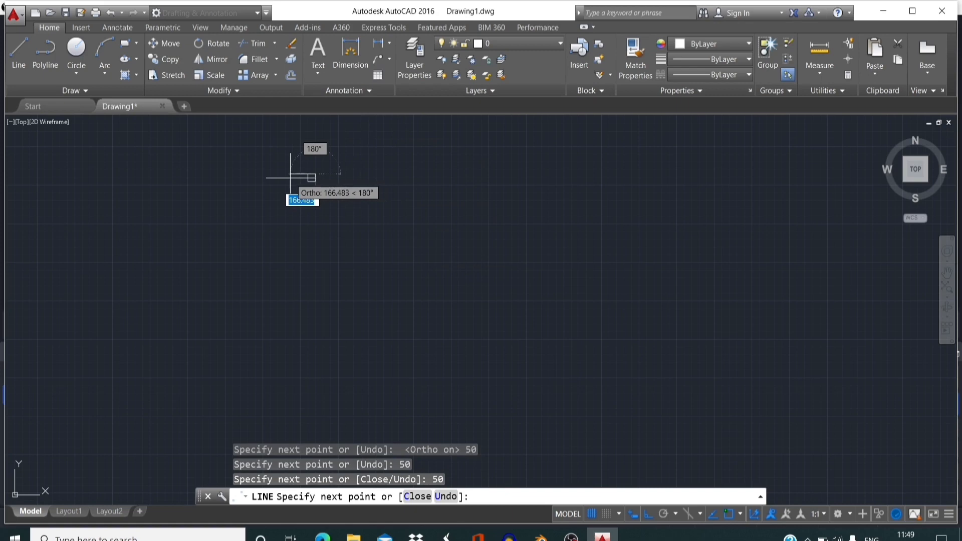
text(50)
key(Return)
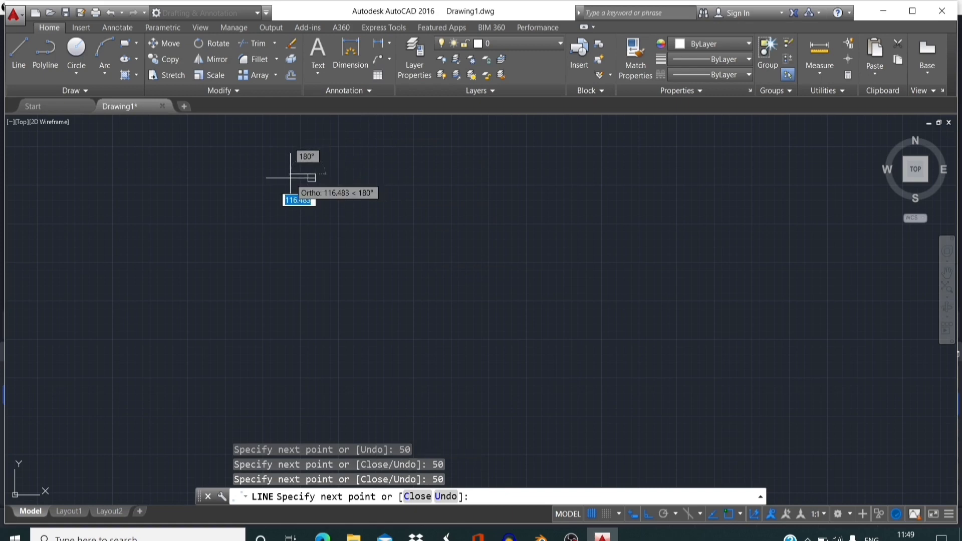
key(Return)
scroll(290, 178, up, 5)
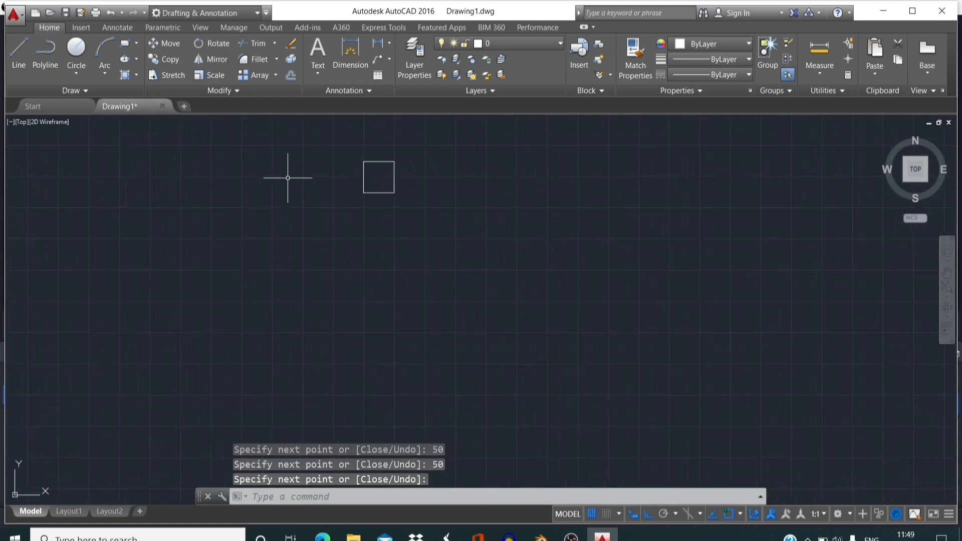
Step: Draw a vertical construction line through the midpoint and lower corner of the square's left side
middle_drag(458, 180, 492, 261)
scroll(445, 275, up, 6)
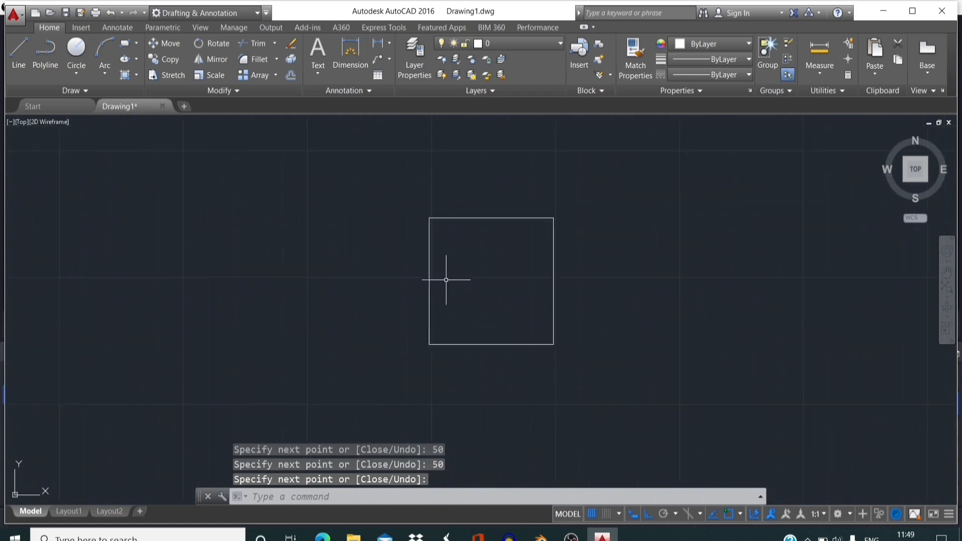
scroll(446, 279, down, 3)
middle_drag(464, 301, 426, 221)
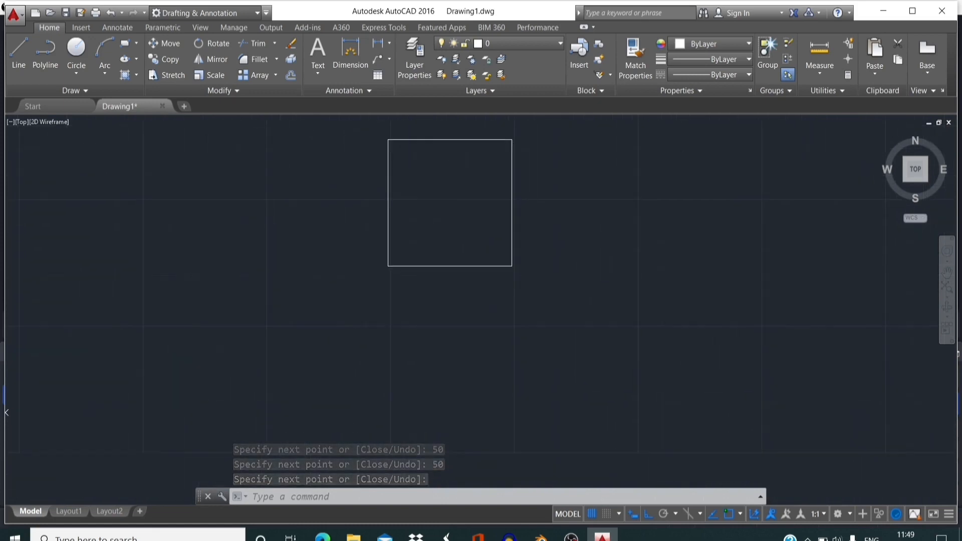
scroll(408, 196, down, 2)
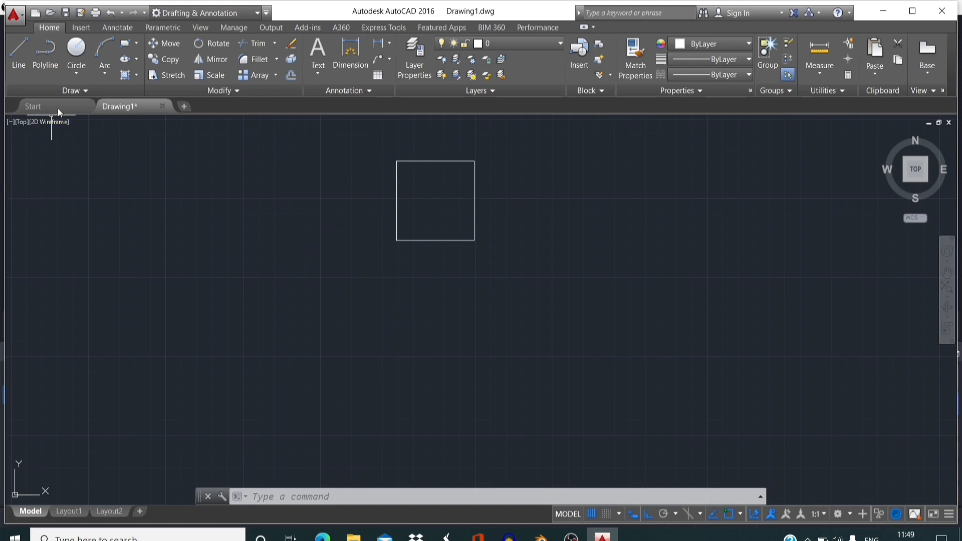
click(80, 91)
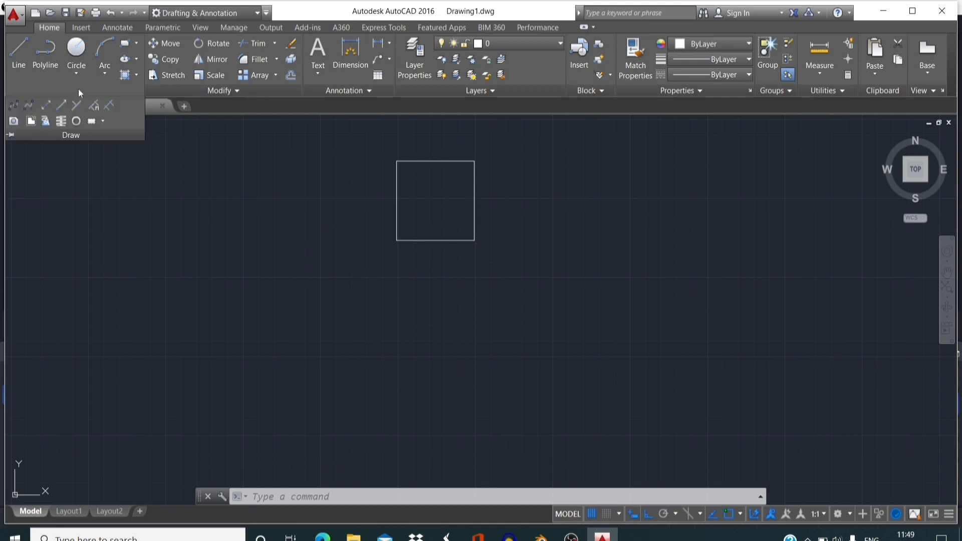
click(46, 107)
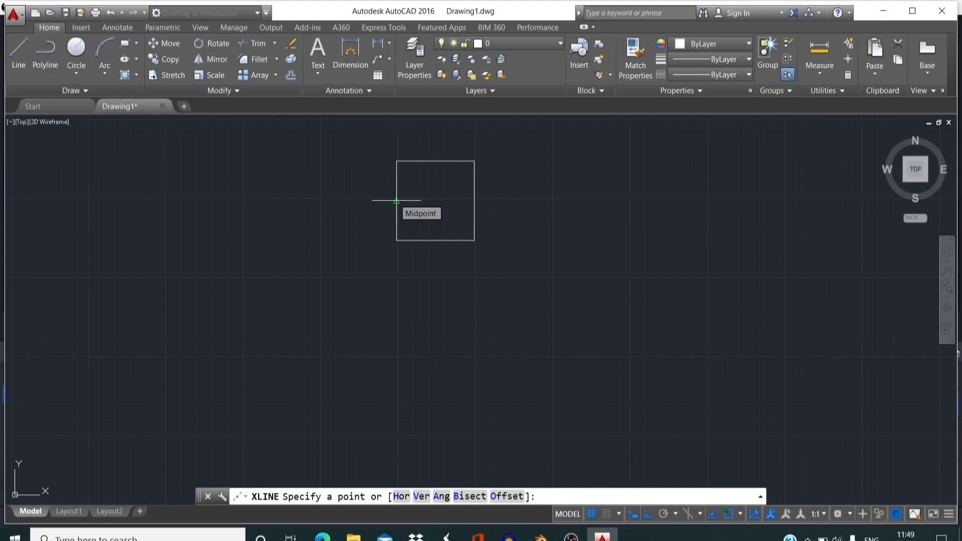
click(397, 200)
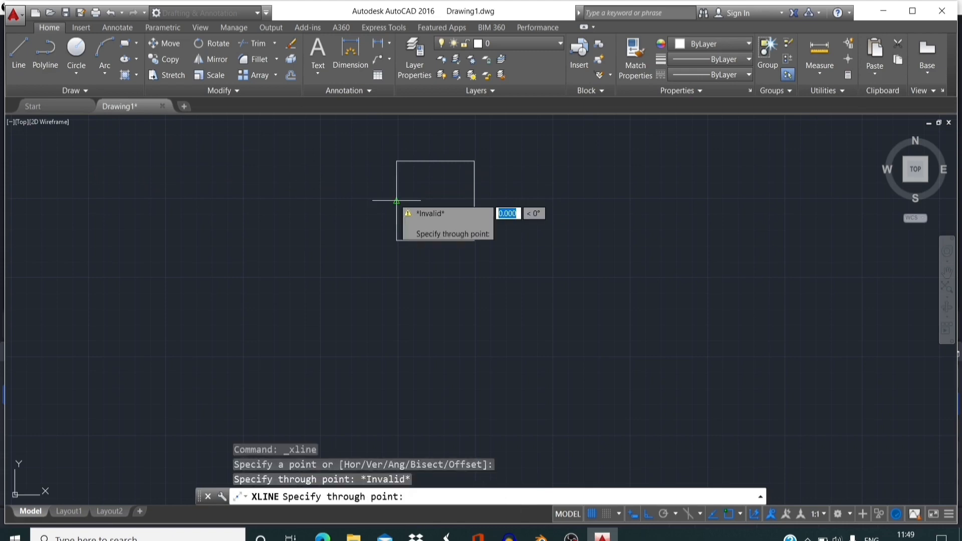
key(Return)
click(56, 91)
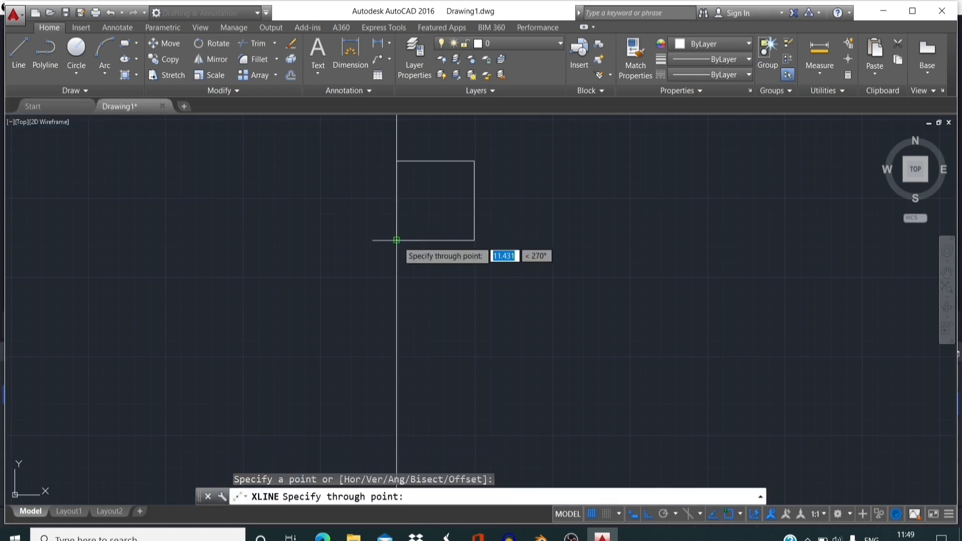
click(396, 240)
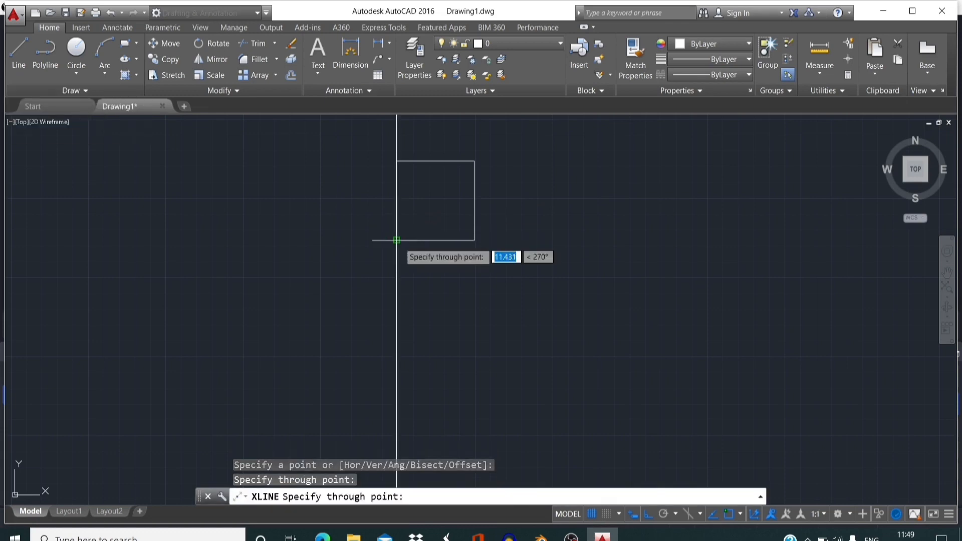
click(396, 241)
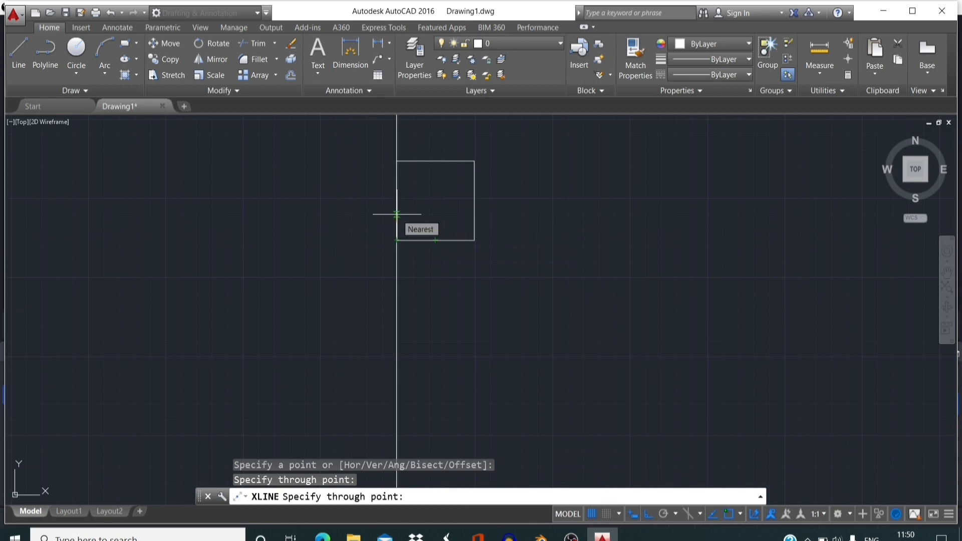
key(Return)
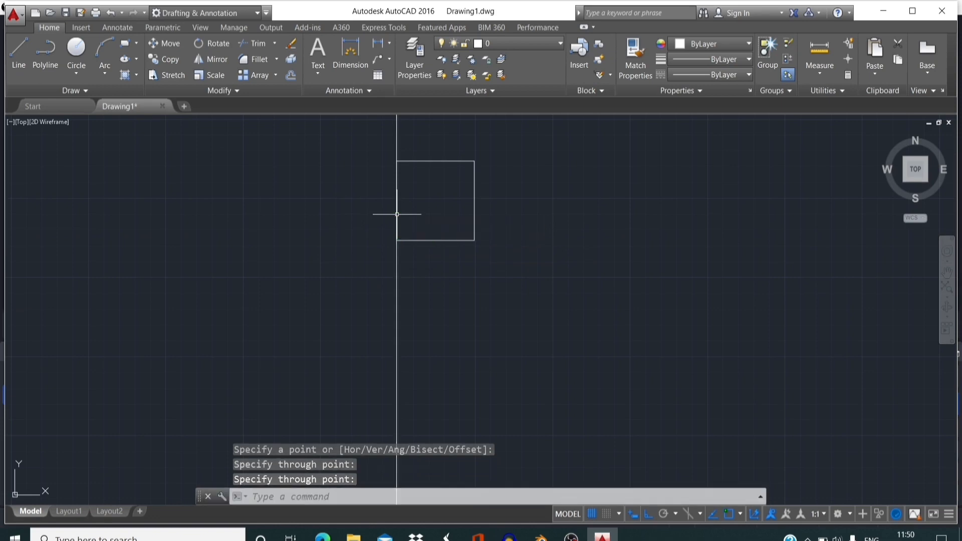
Step: Draw a second vertical construction line along the square's right side
click(98, 89)
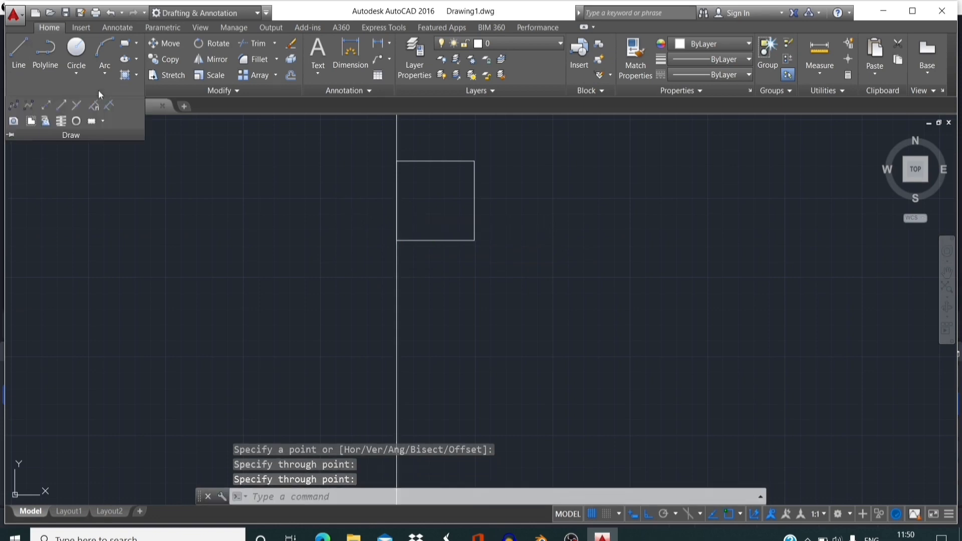
click(50, 108)
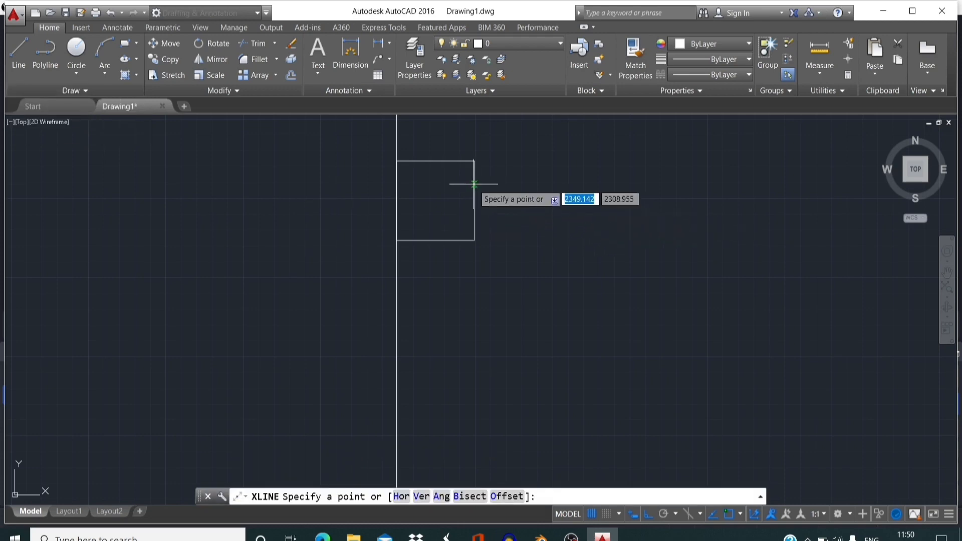
click(474, 184)
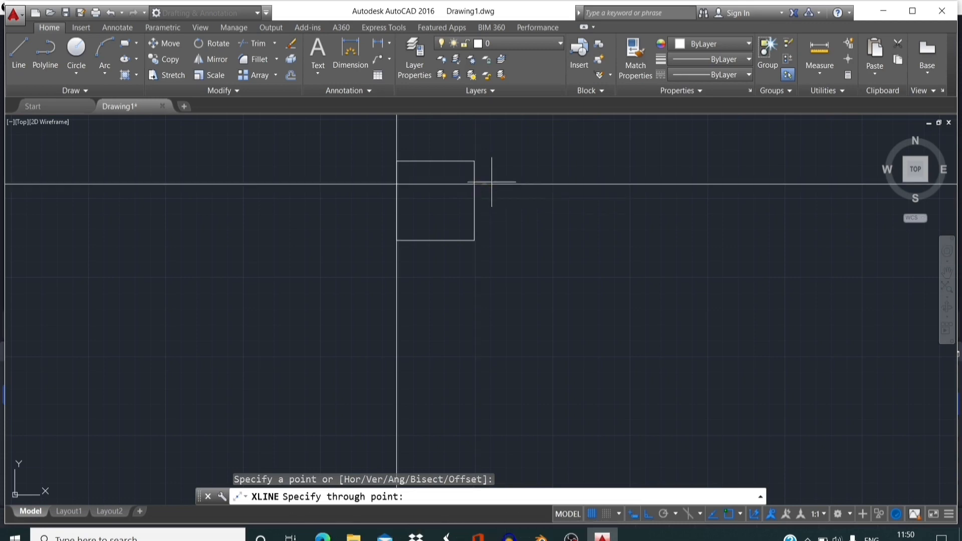
click(486, 234)
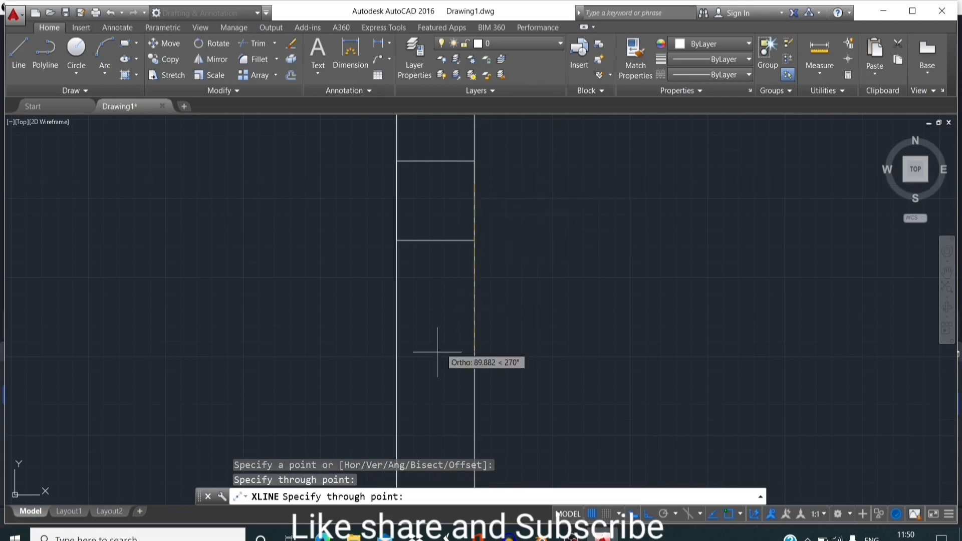
key(Return)
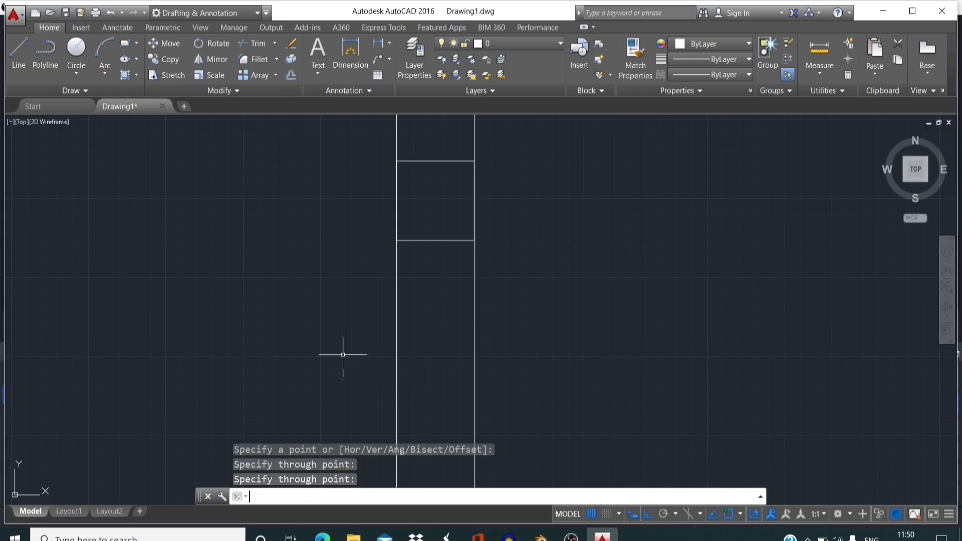
Step: Erase both vertical construction lines, leaving the square in place
scroll(343, 355, down, 2)
scroll(380, 305, up, 2)
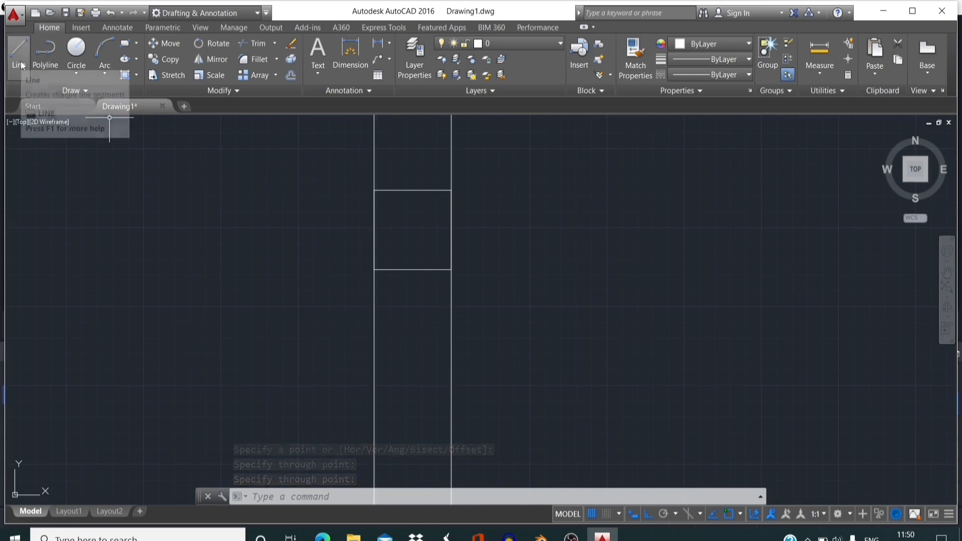
scroll(405, 303, down, 2)
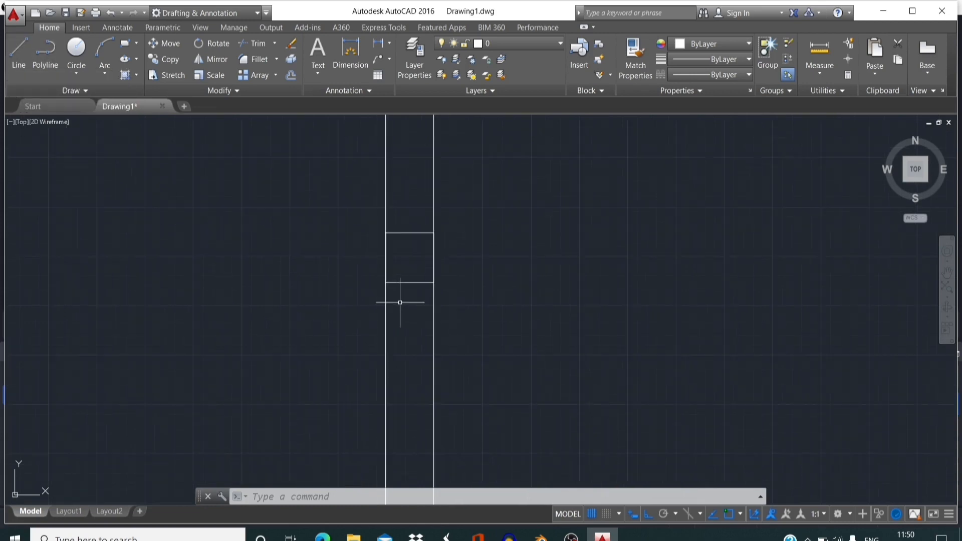
click(386, 180)
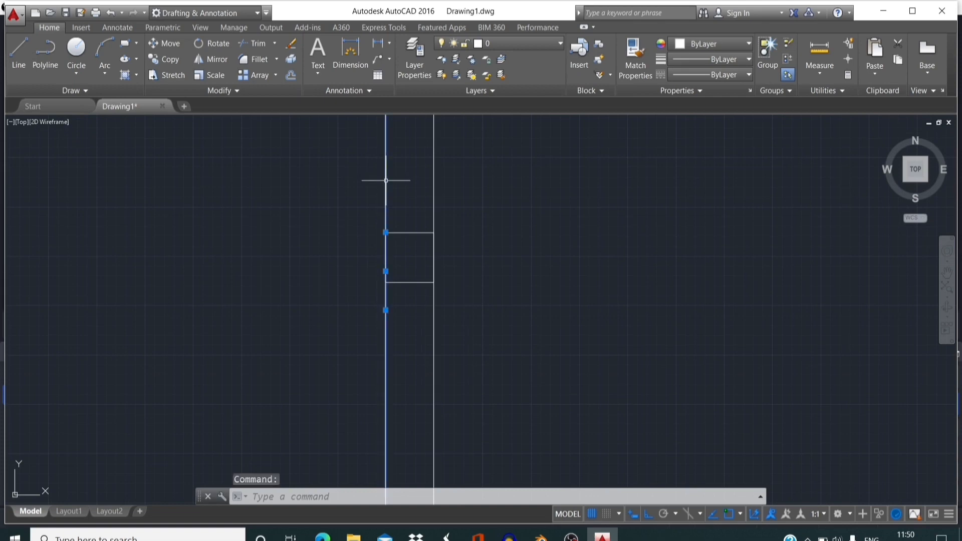
key(Delete)
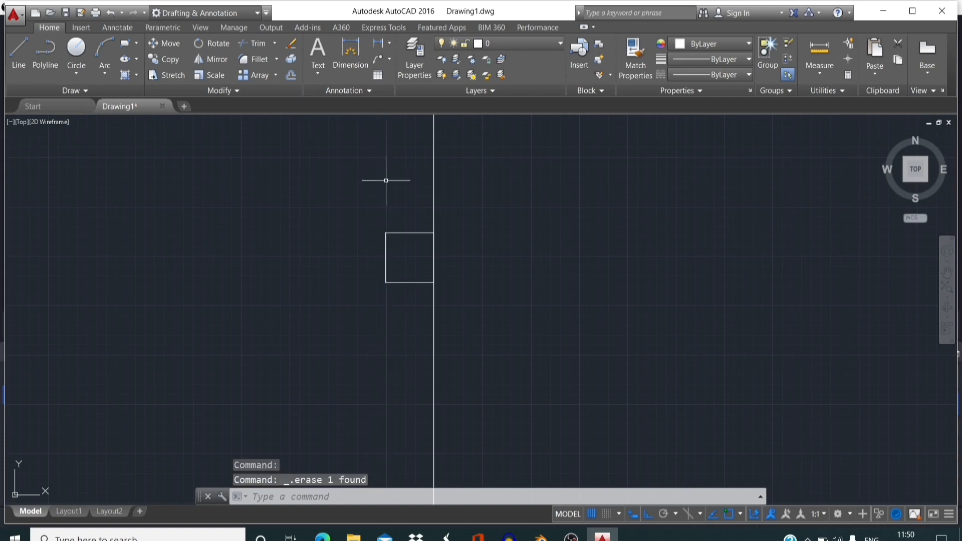
click(434, 175)
key(Delete)
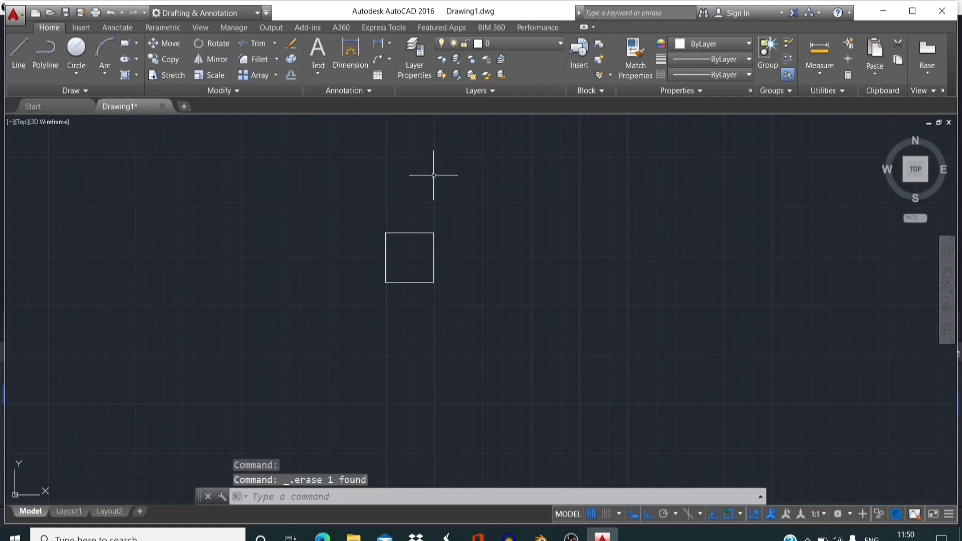
Step: Erase all four sides of the 50 mm square
click(337, 204)
click(547, 349)
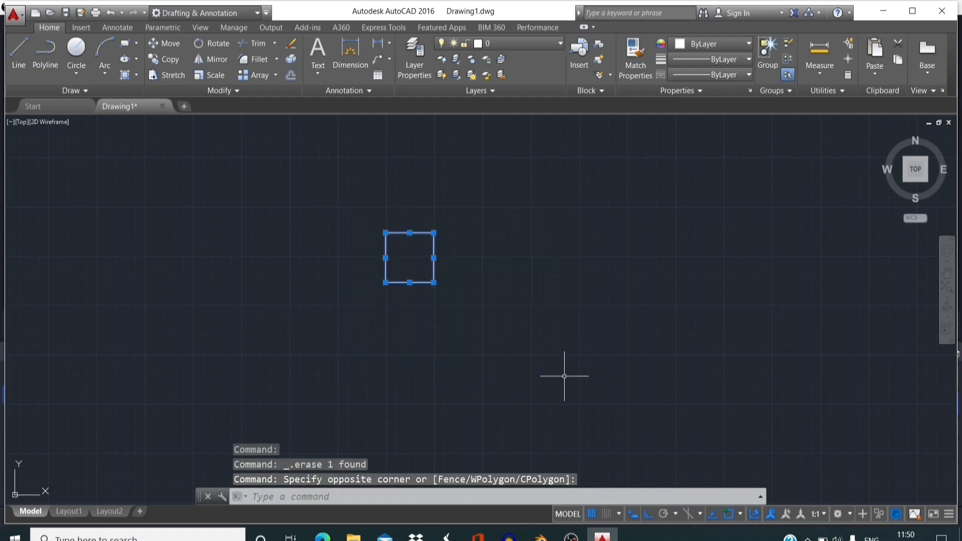
key(Delete)
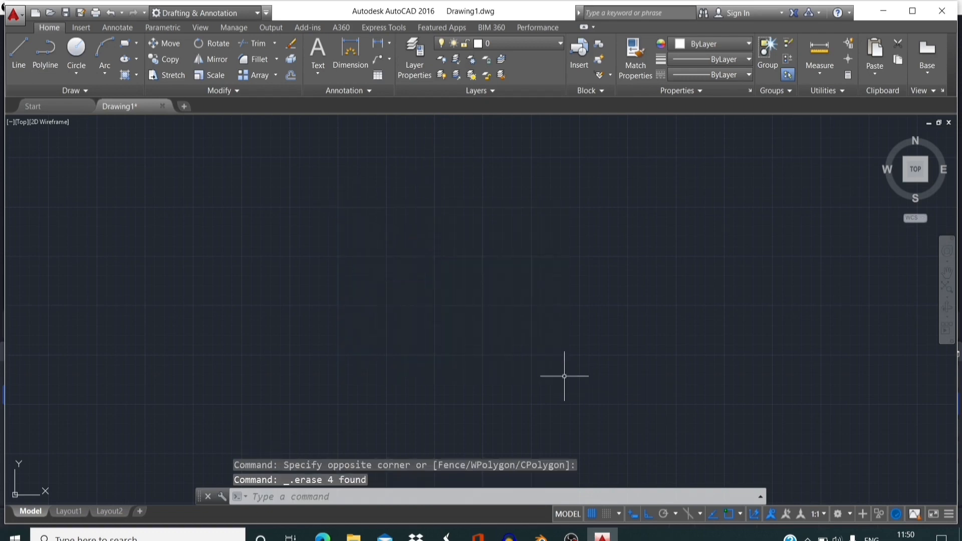
Step: Draw a ray running straight down from a free start point in the empty drawing, and erase it
click(68, 90)
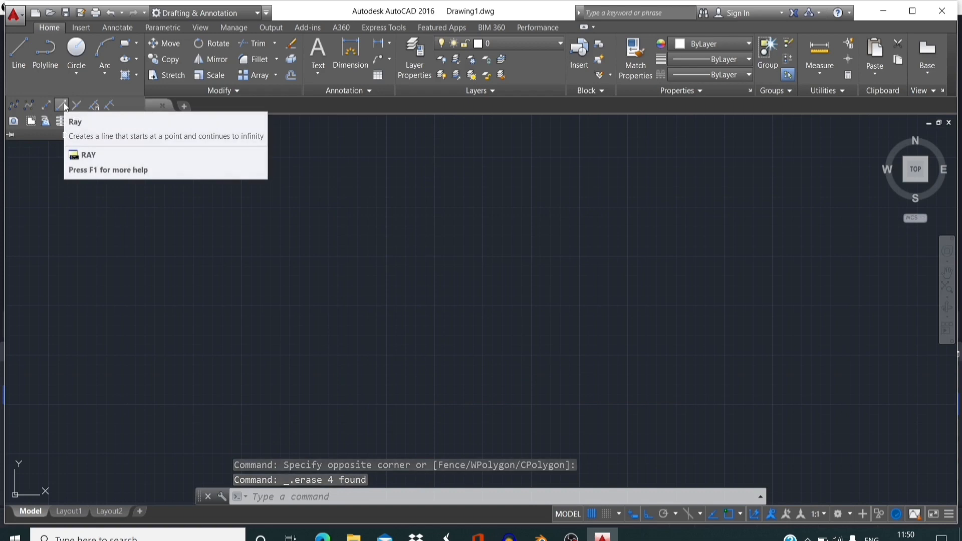
click(62, 105)
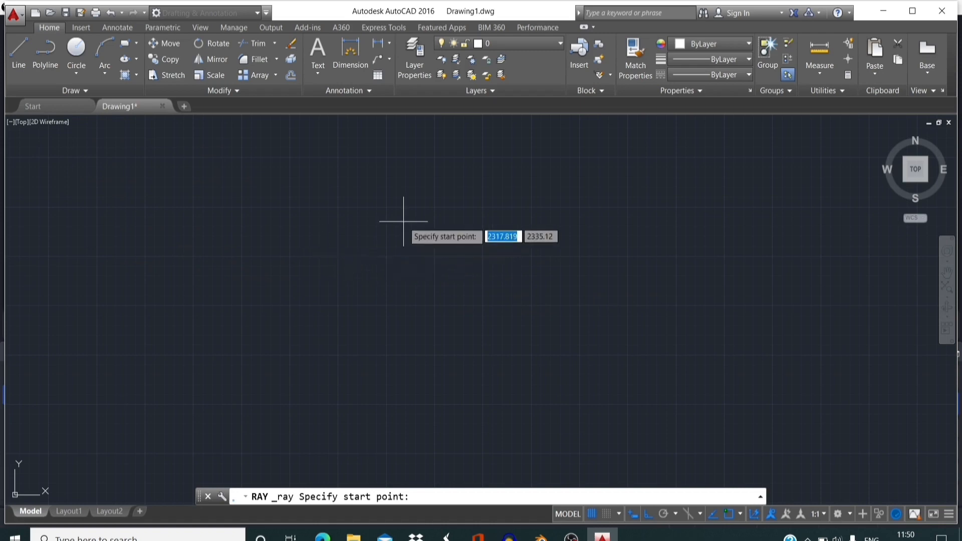
click(425, 207)
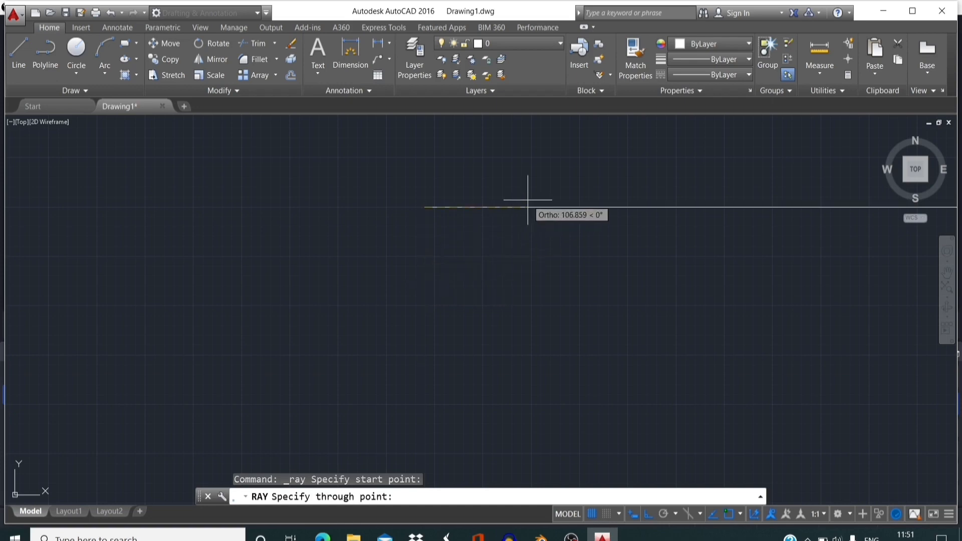
click(442, 312)
key(Return)
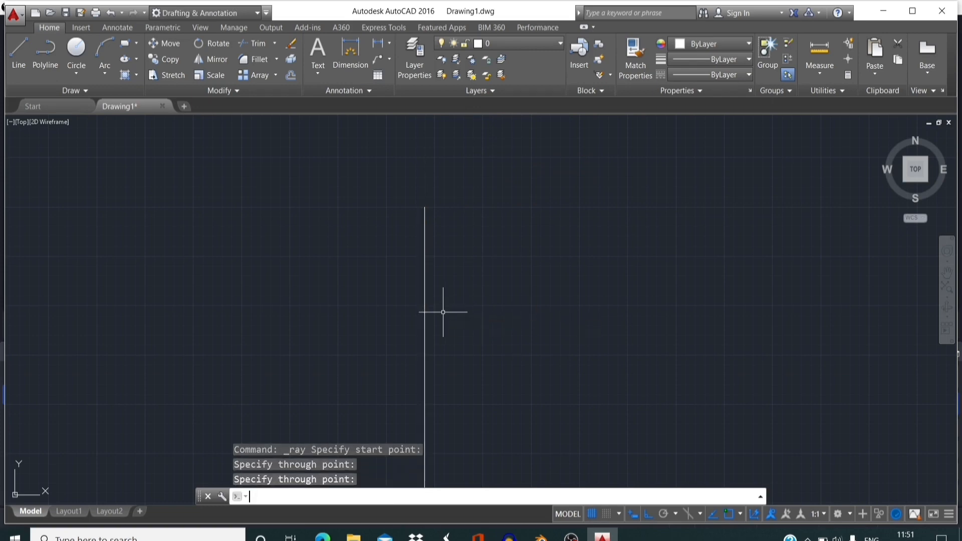
click(425, 288)
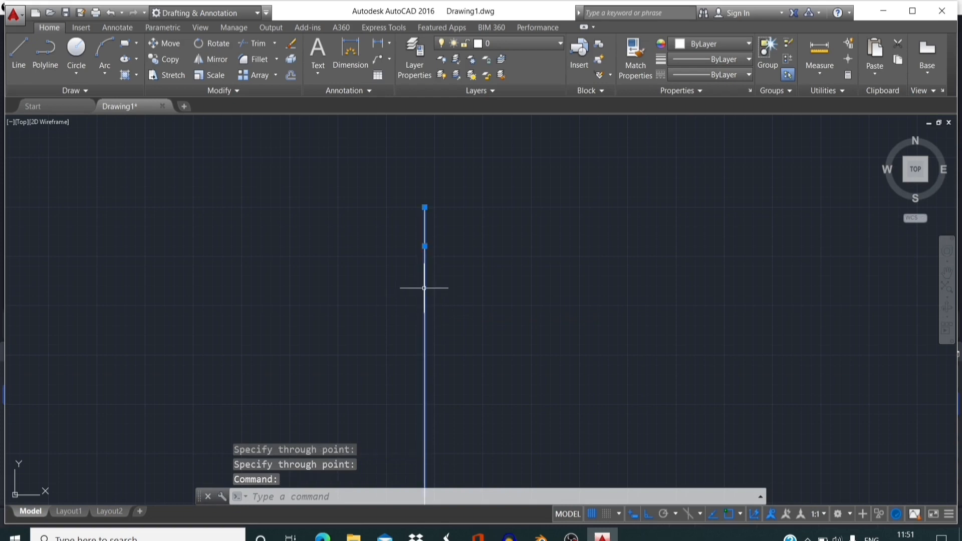
key(Delete)
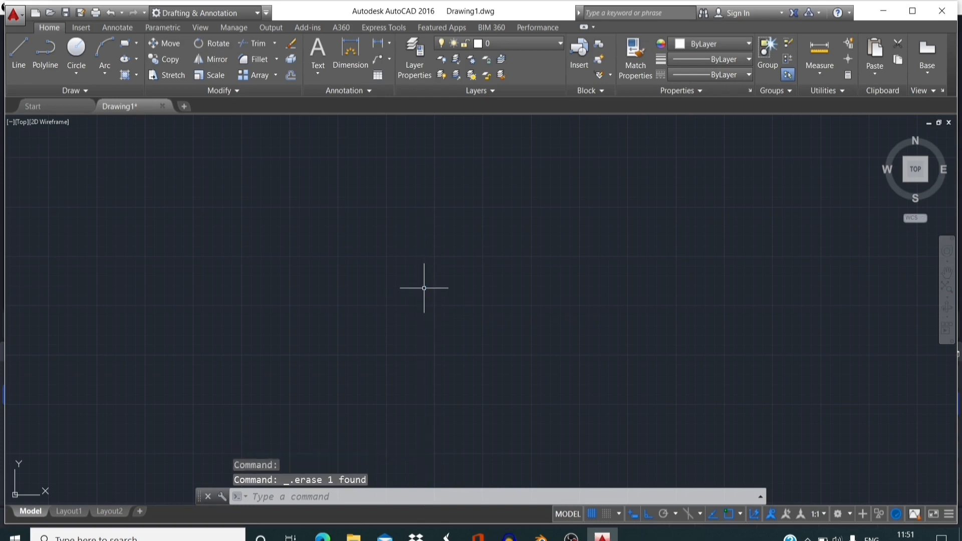
Step: Scatter fifteen separate points across the empty drawing with the Multiple Points tool, and end the command
click(56, 91)
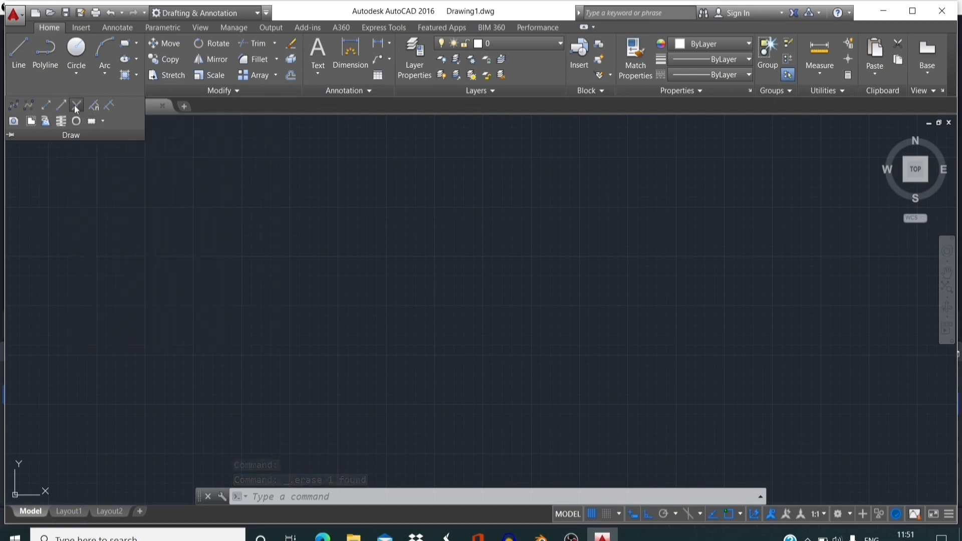
click(76, 106)
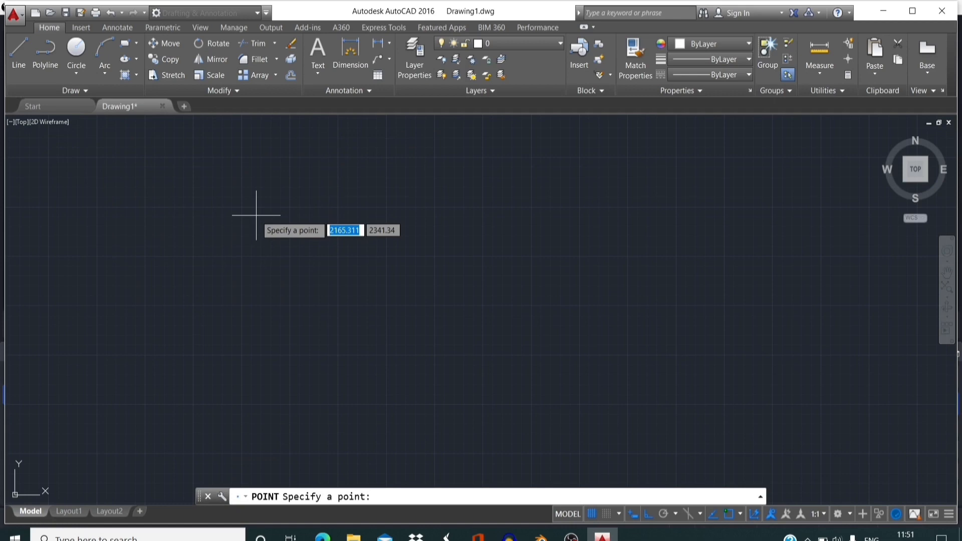
click(256, 215)
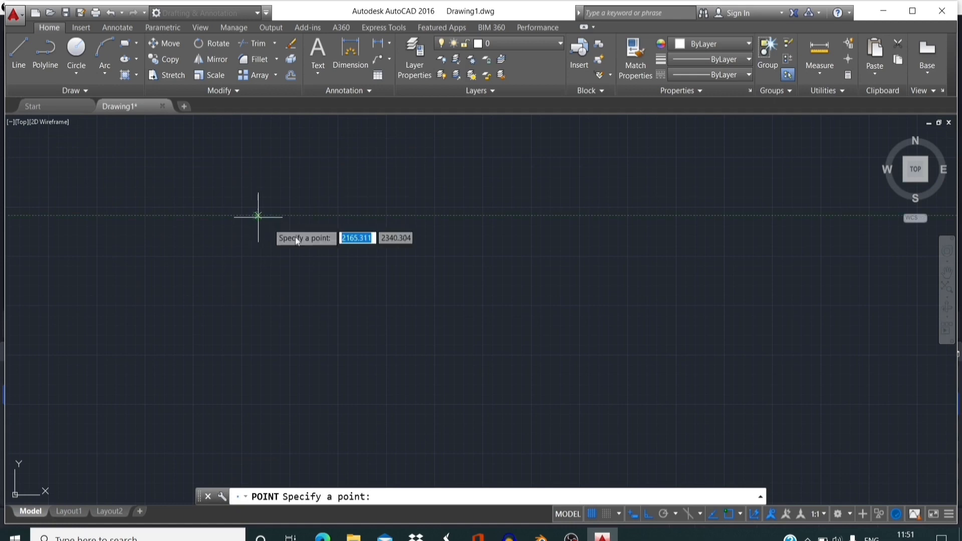
click(360, 259)
click(491, 270)
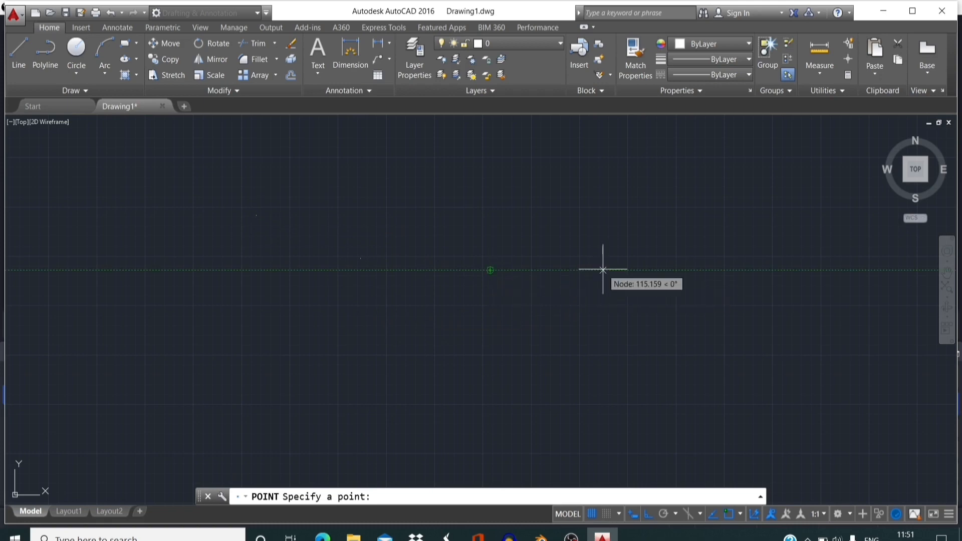
click(603, 270)
click(386, 339)
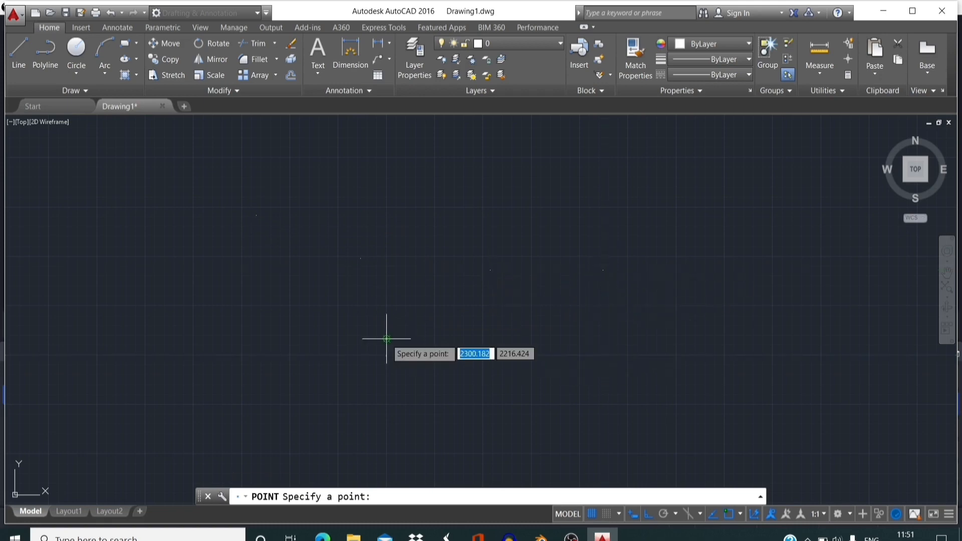
click(423, 247)
scroll(325, 256, up, 4)
scroll(383, 275, down, 6)
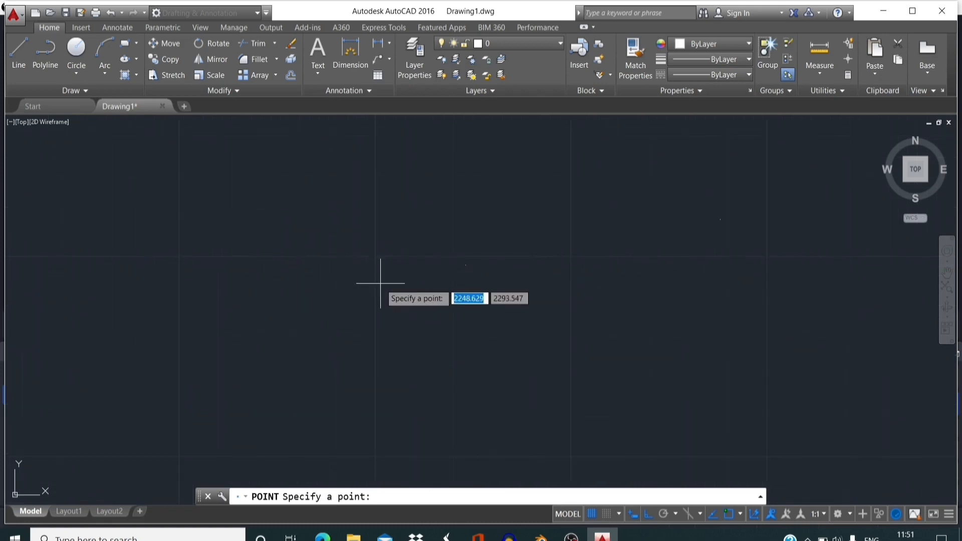
click(296, 223)
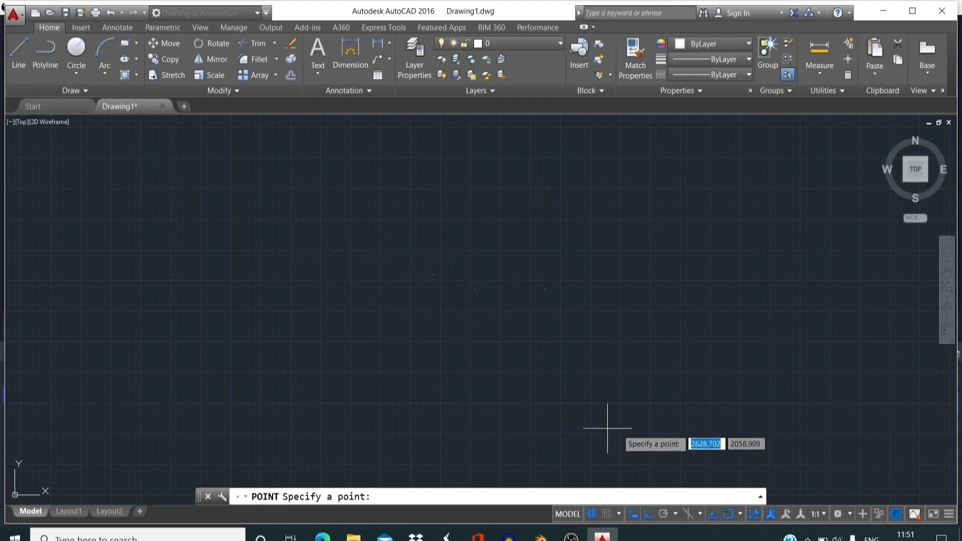
click(425, 229)
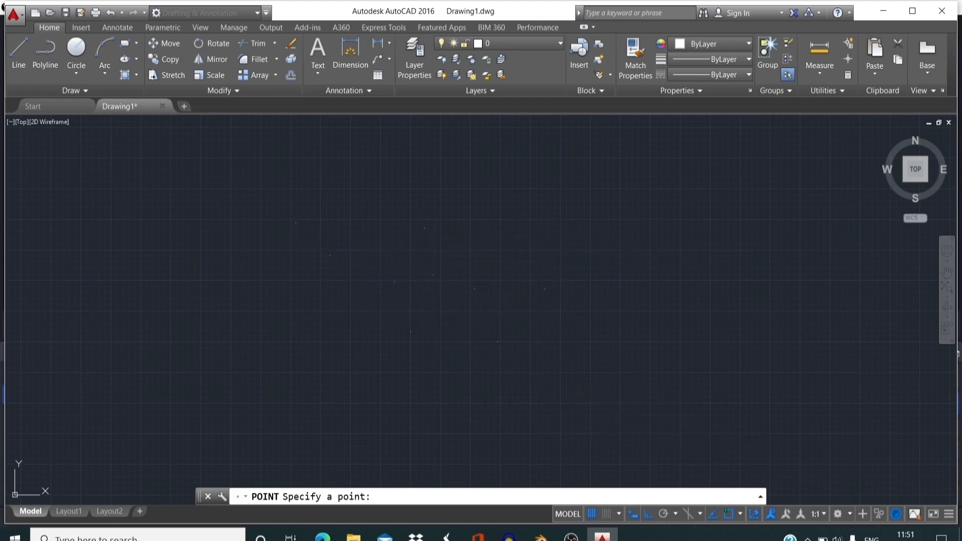
click(515, 239)
click(527, 307)
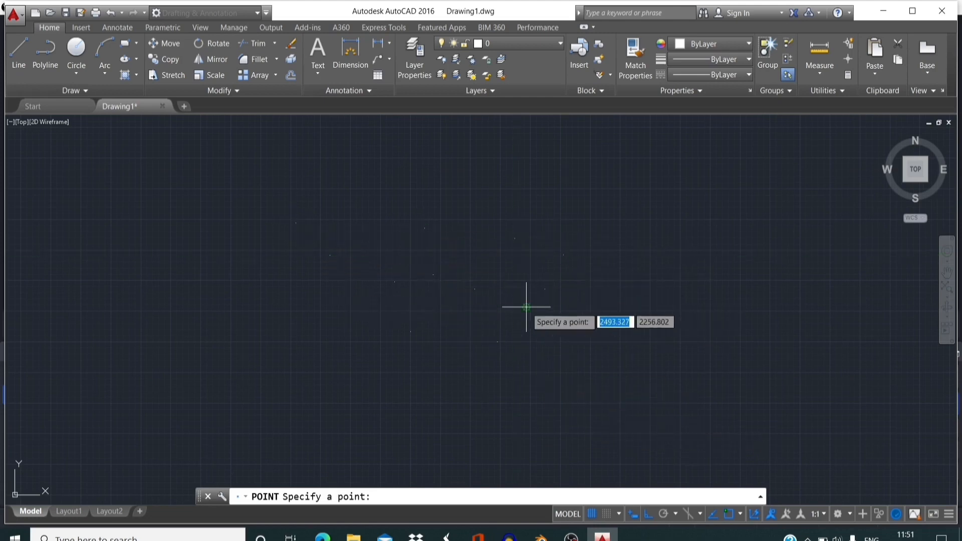
click(583, 324)
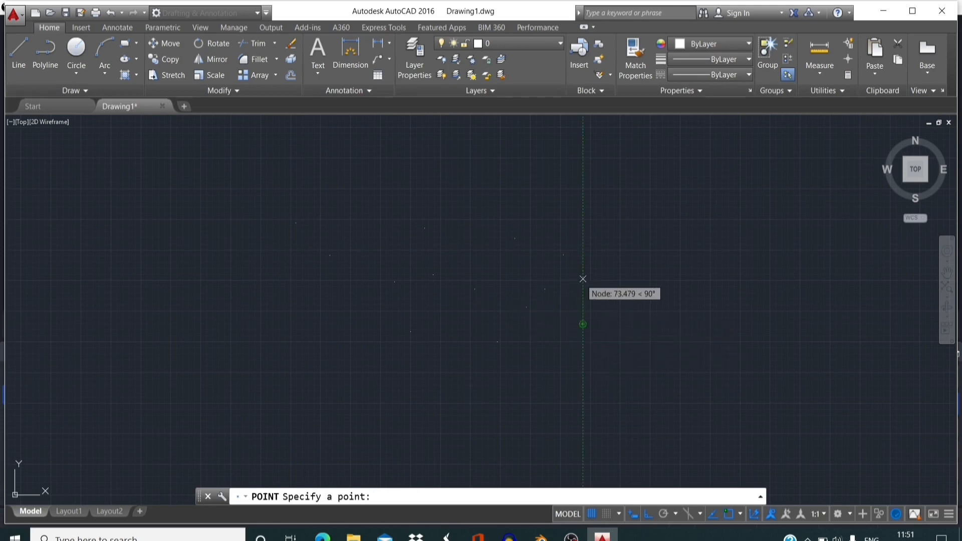
click(623, 228)
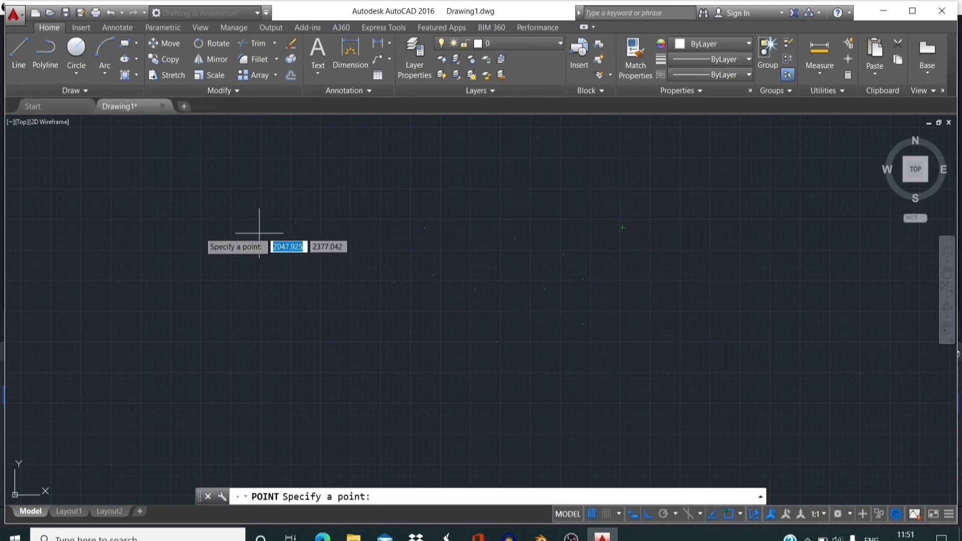
key(Return)
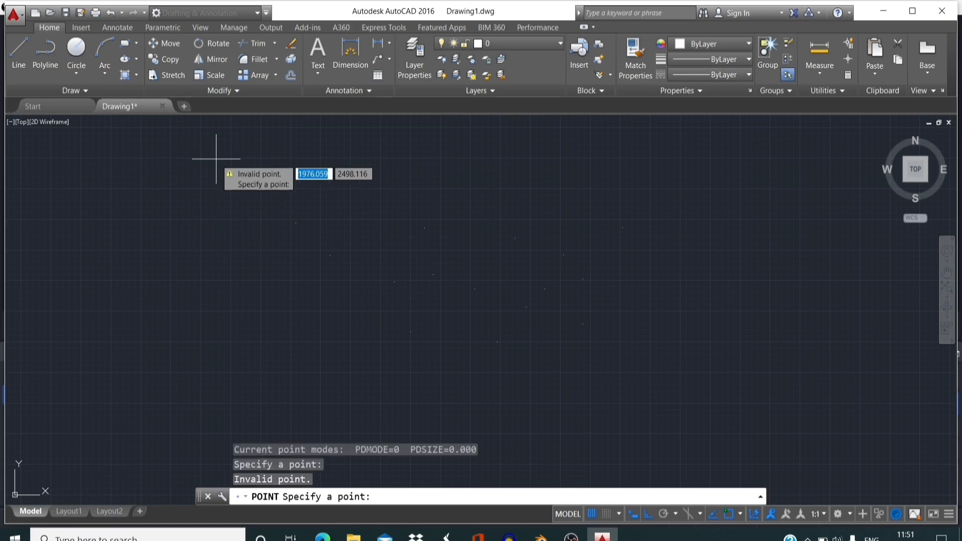
key(Escape)
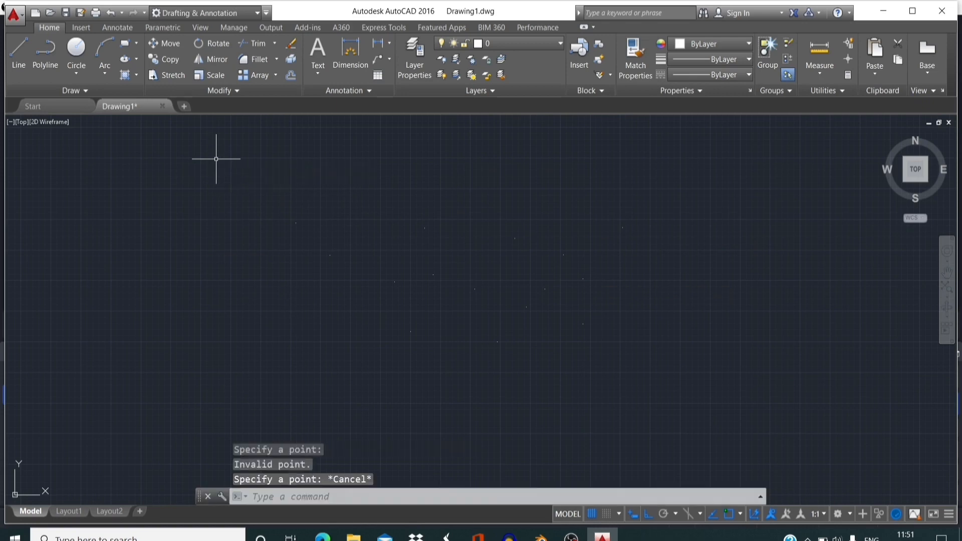
Step: Select all the scattered points with a selection window and erase them
click(215, 158)
click(742, 411)
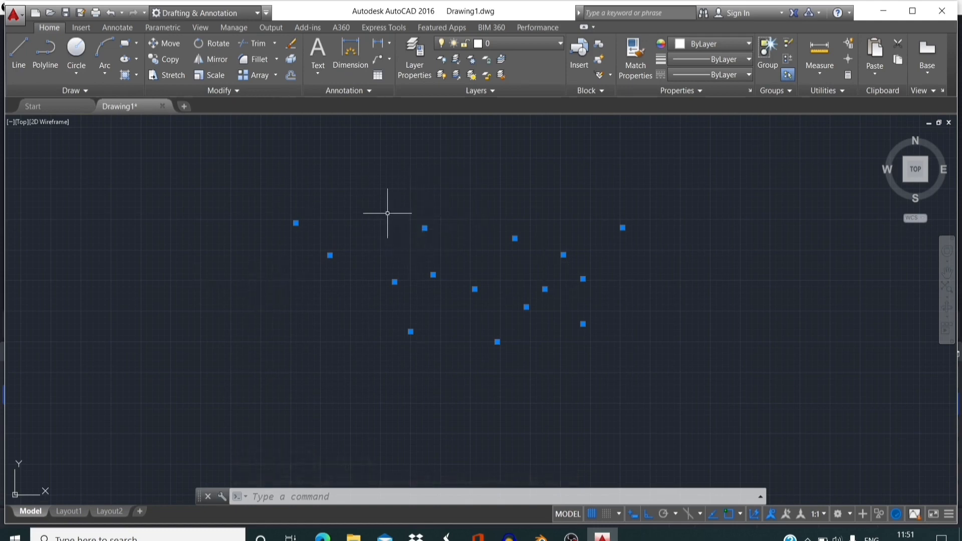
click(247, 179)
click(721, 391)
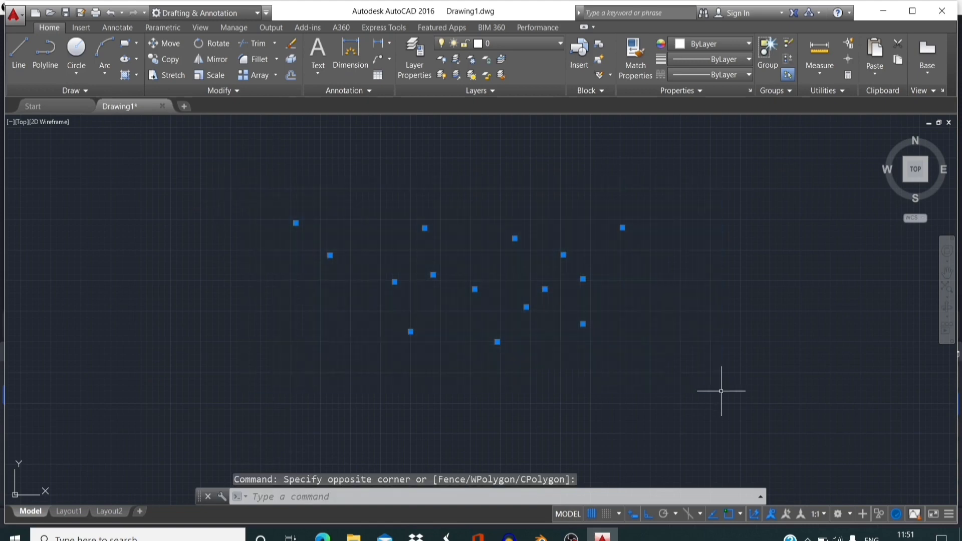
key(Delete)
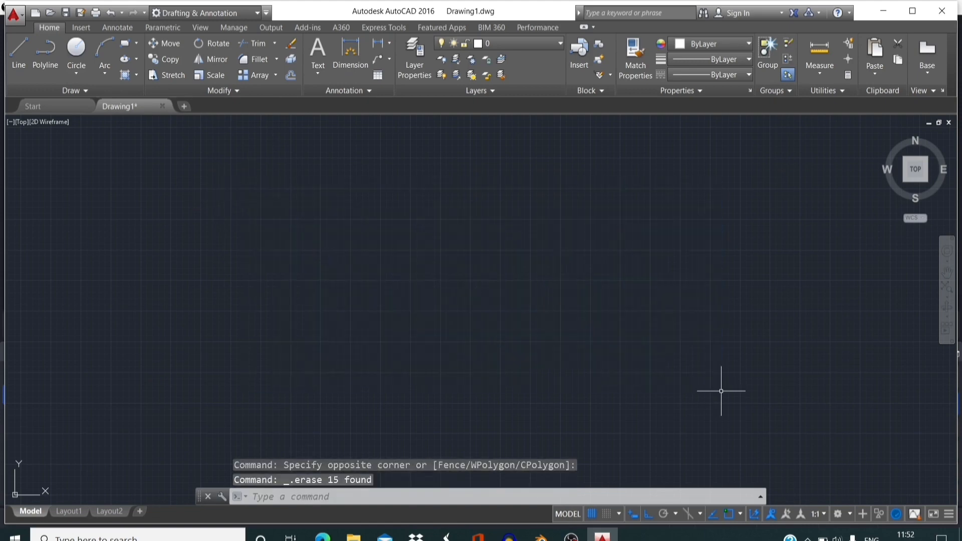
Step: Draw a long horizontal line across the middle of the empty drawing
click(83, 92)
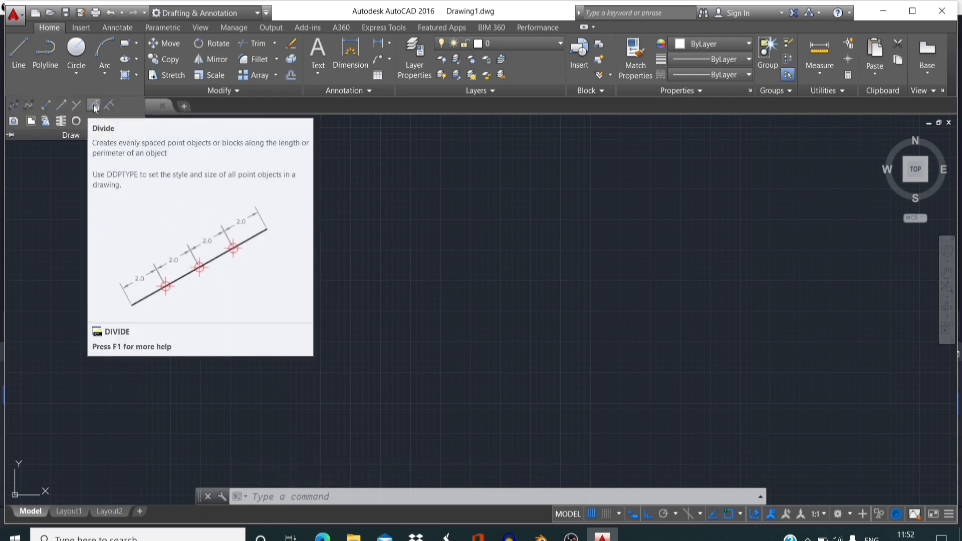
click(14, 48)
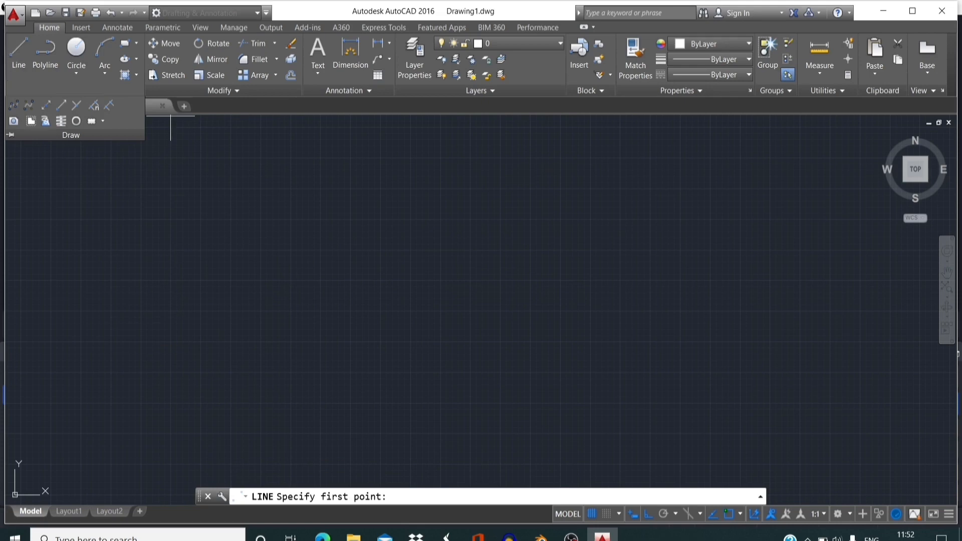
click(200, 248)
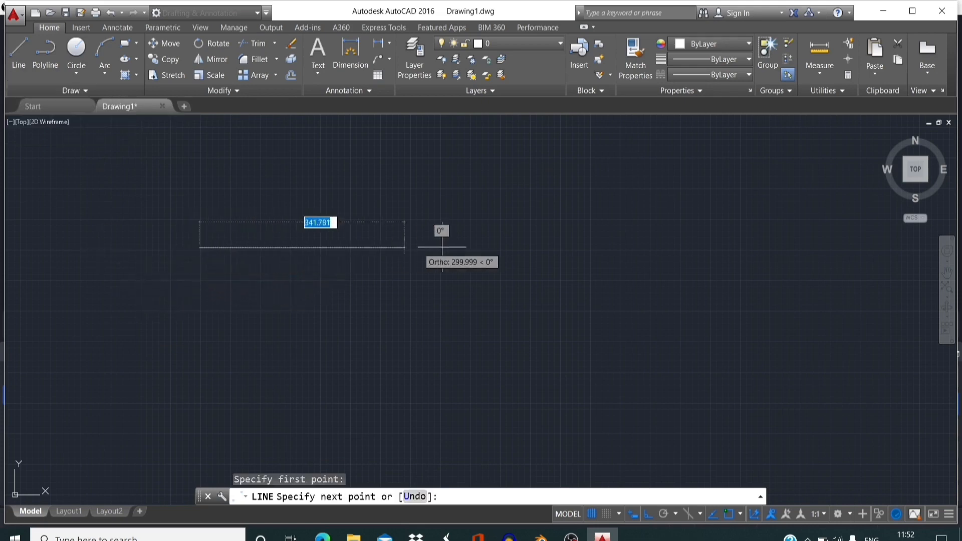
click(639, 256)
key(Return)
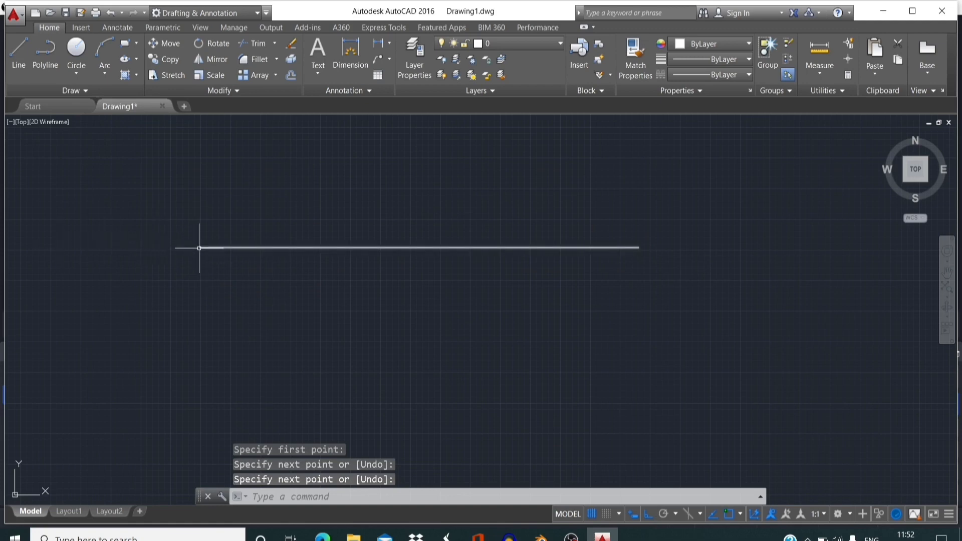
key(Return)
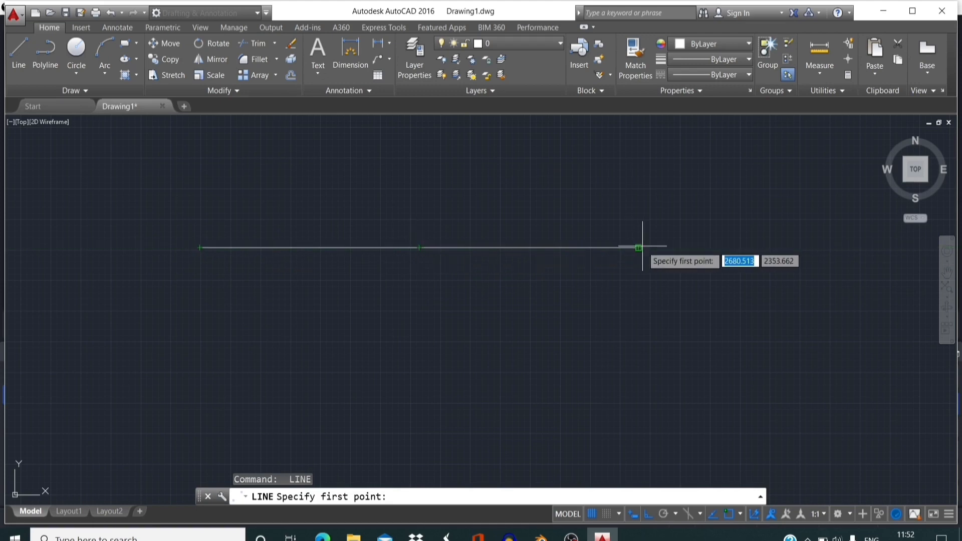
click(639, 208)
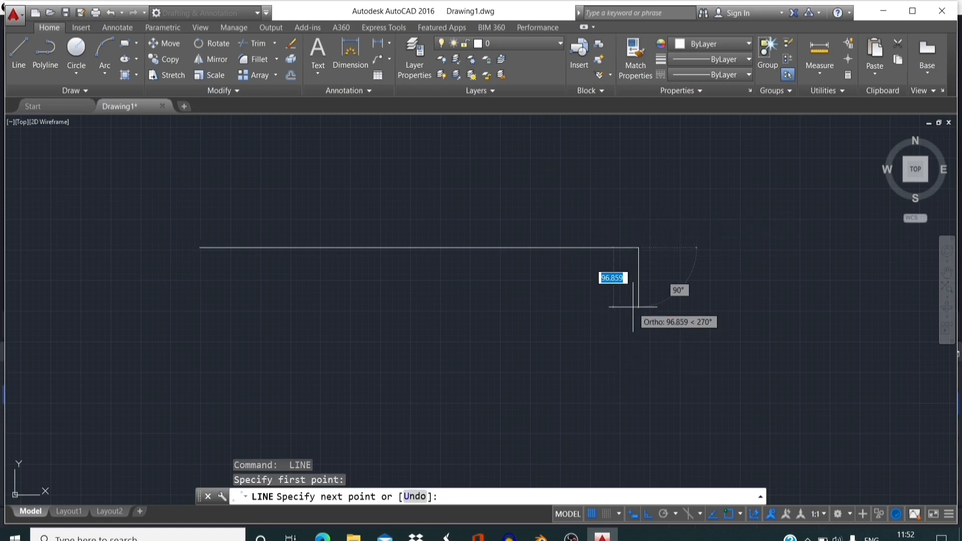
key(Escape)
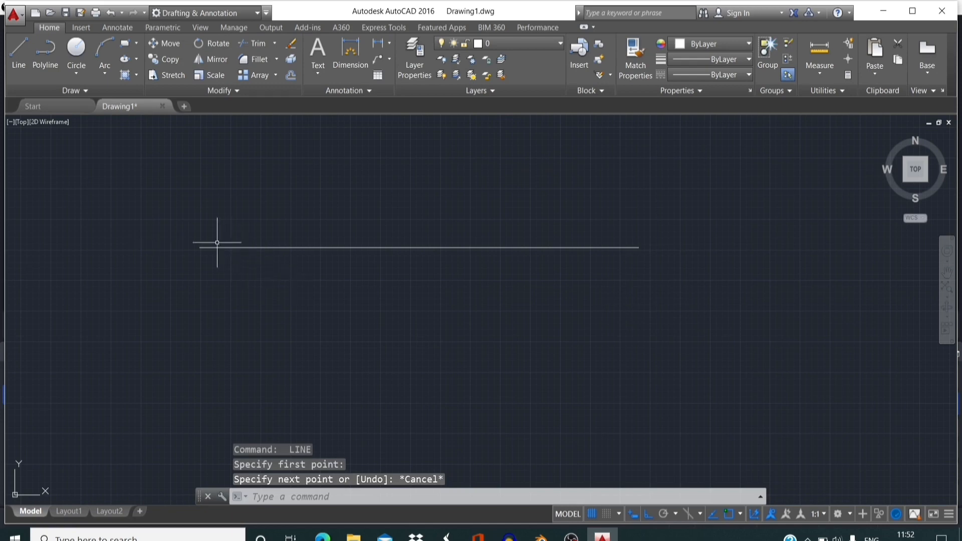
Step: Divide the horizontal line into 10 equal segments with the Divide tool
click(73, 91)
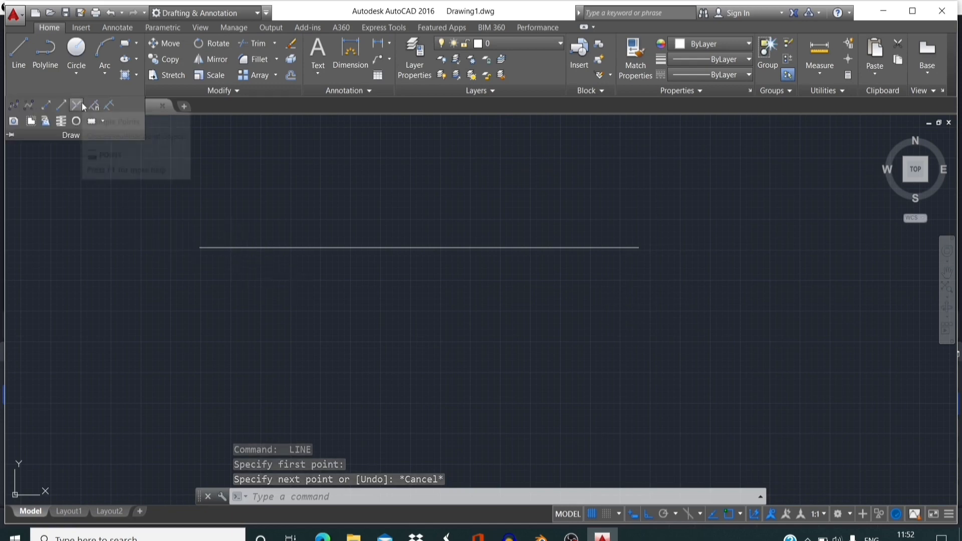
click(84, 107)
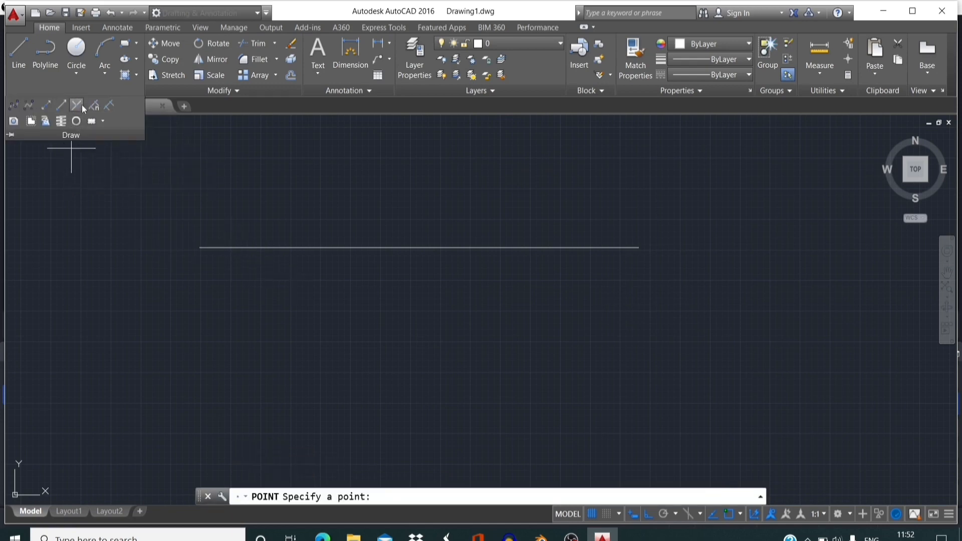
click(94, 106)
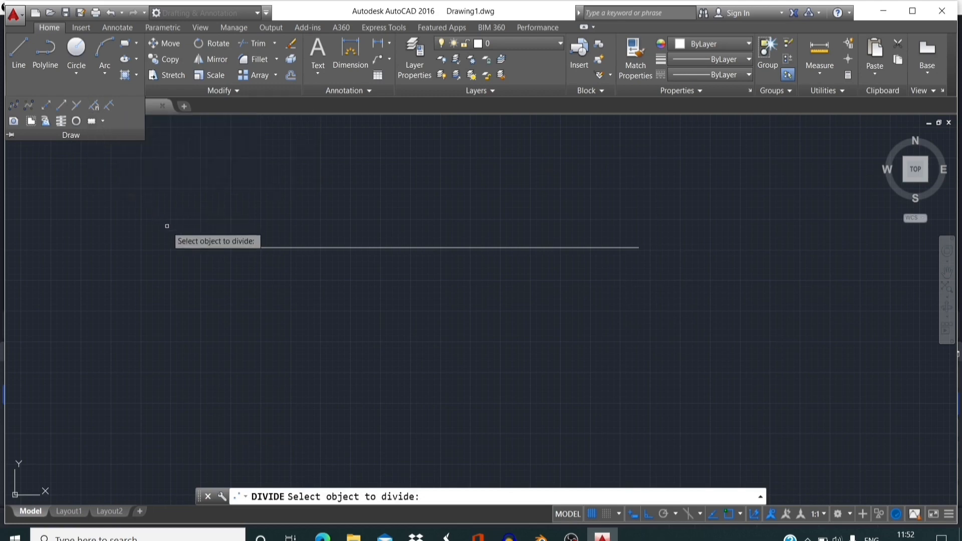
click(285, 246)
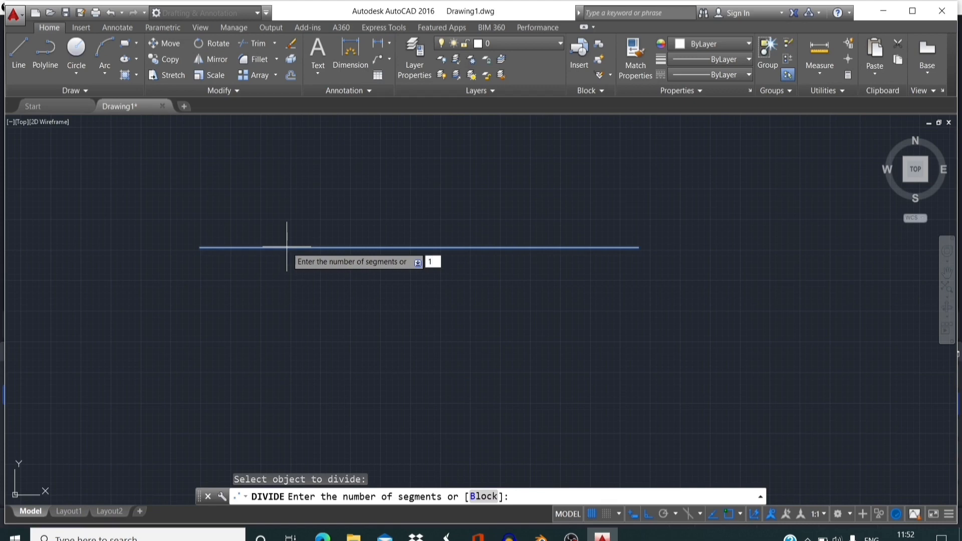
key(Return)
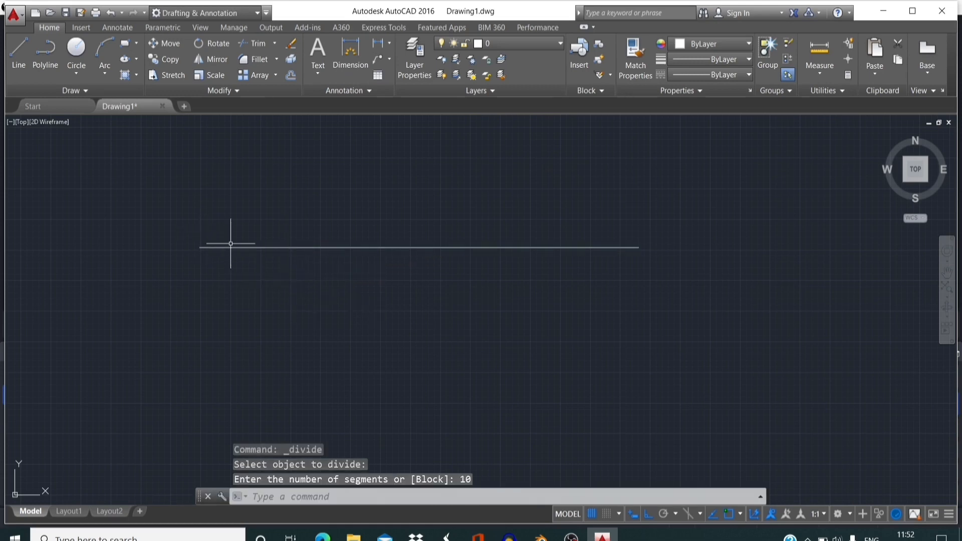
click(18, 51)
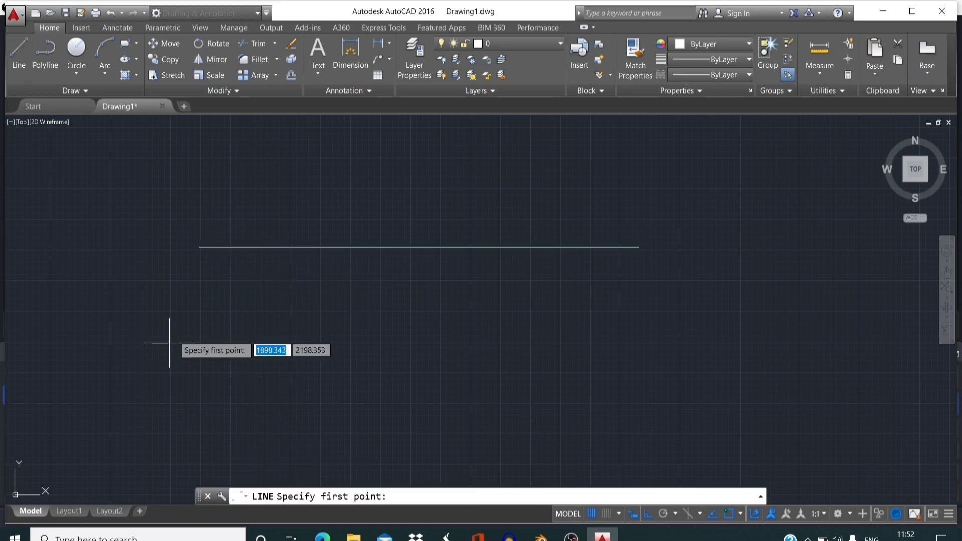
click(226, 246)
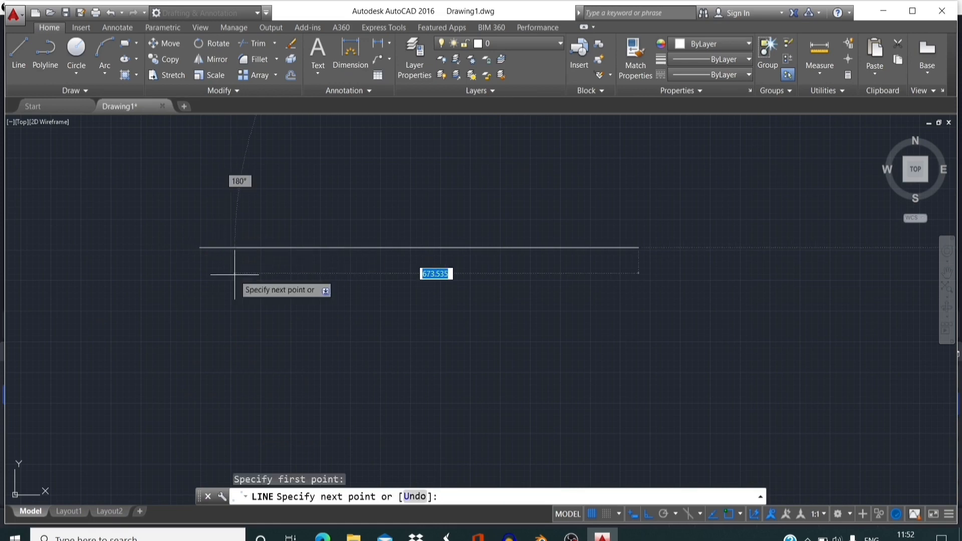
key(Escape)
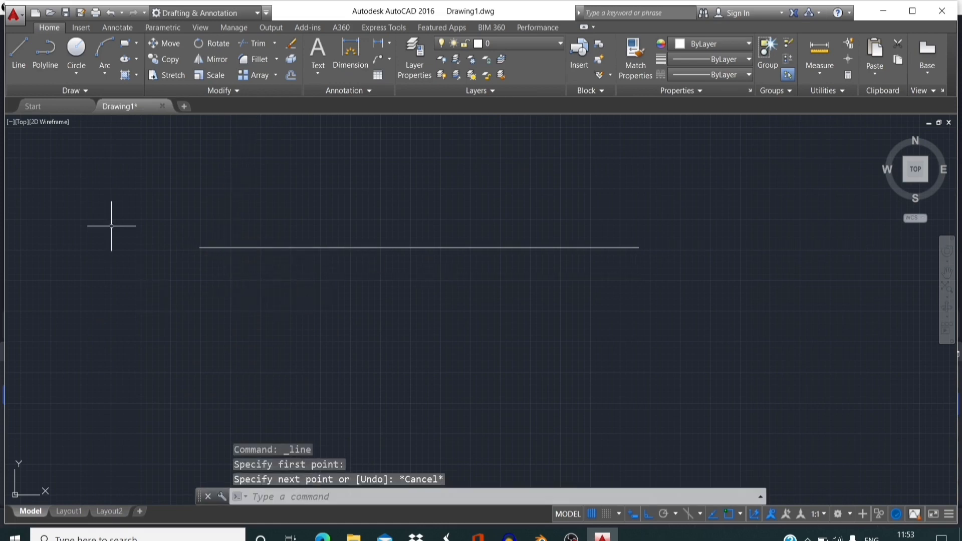
Step: Select the horizontal line together with its division points and erase them
click(141, 183)
click(739, 400)
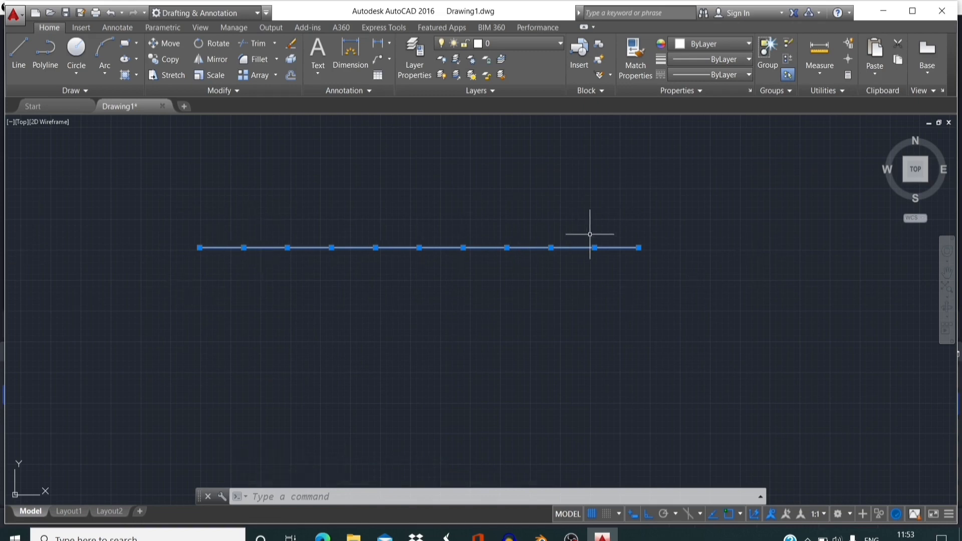
key(Delete)
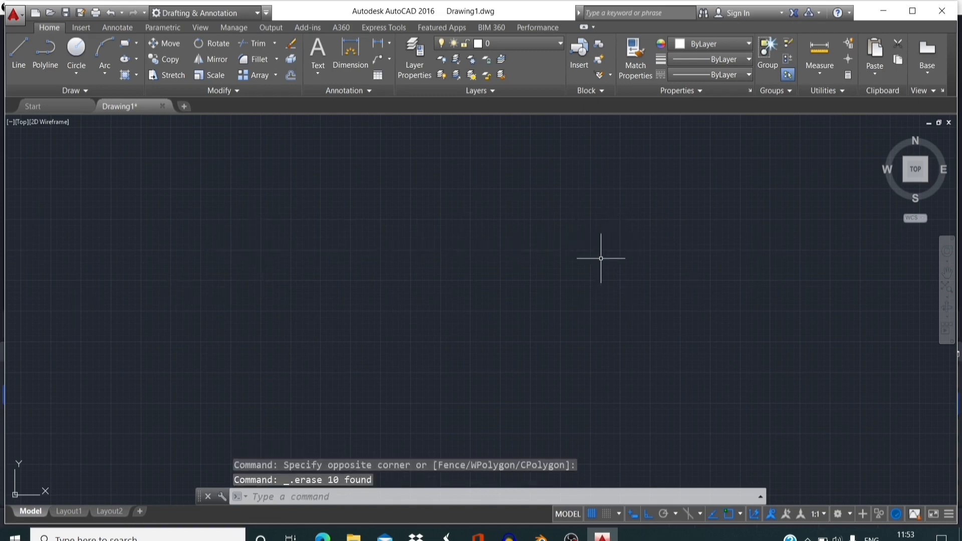
click(71, 91)
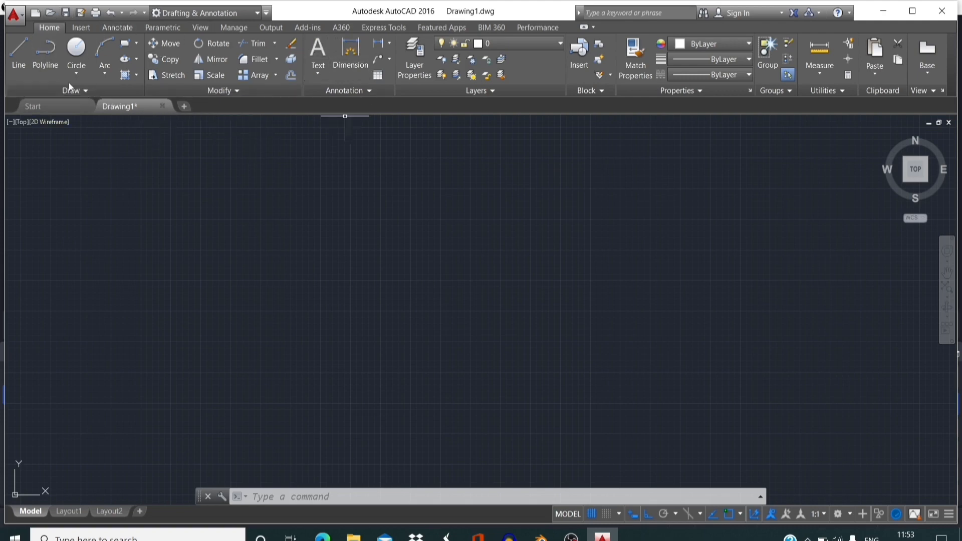
click(80, 90)
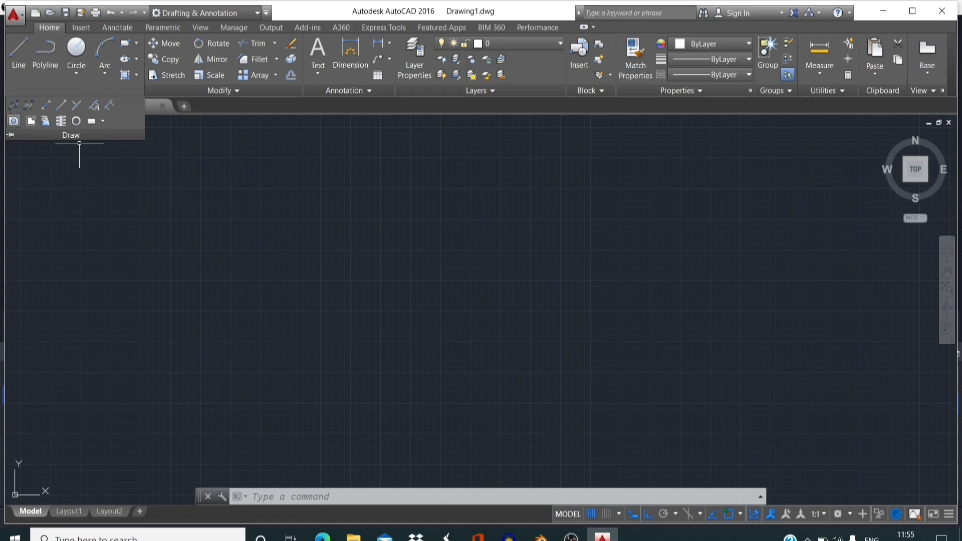
click(259, 13)
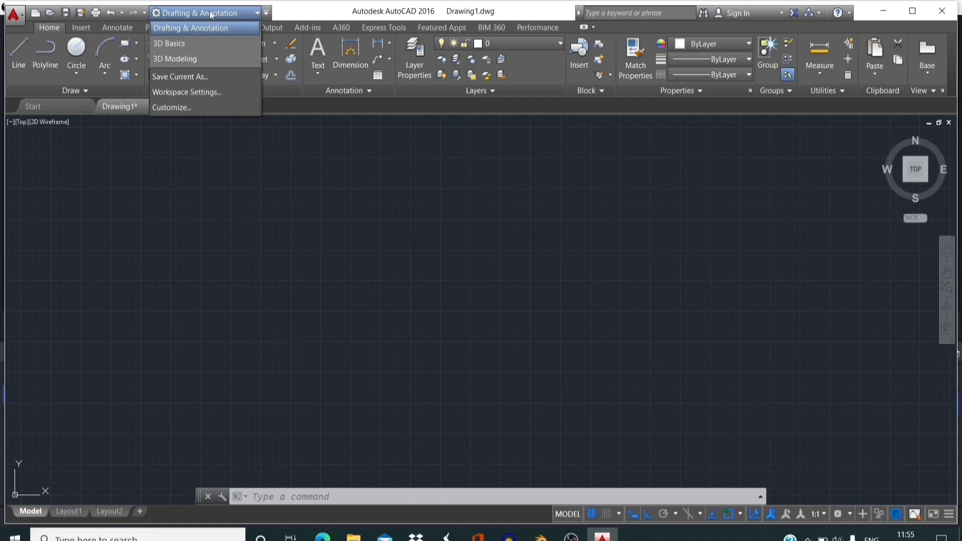
click(258, 14)
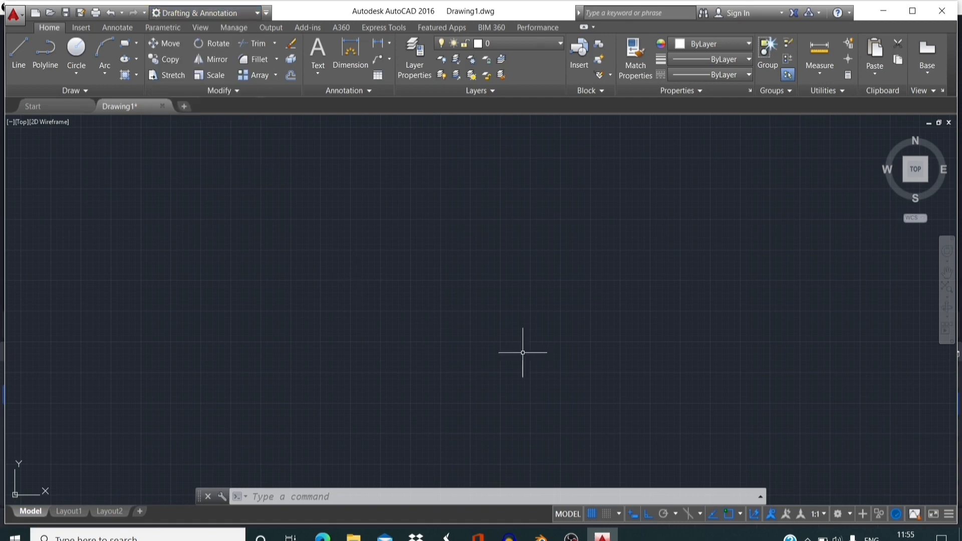
click(851, 516)
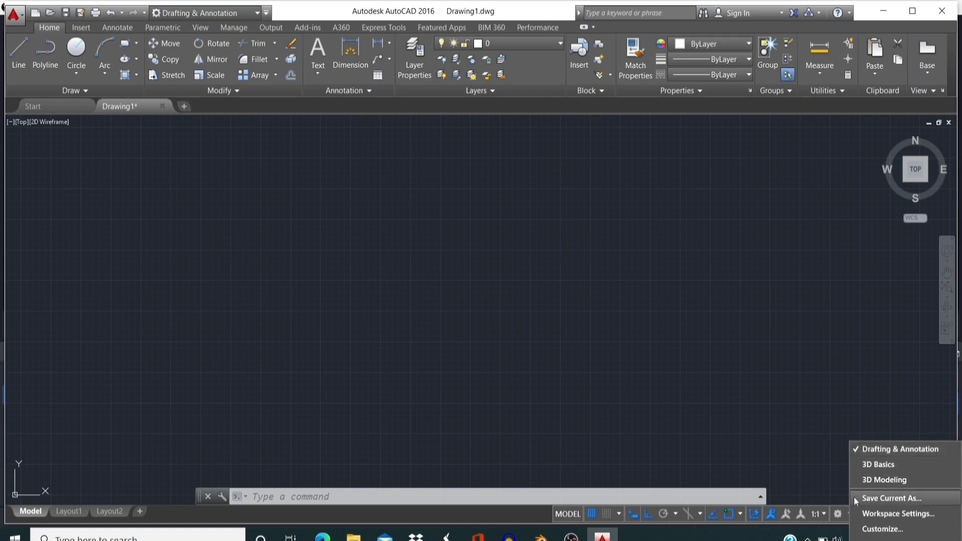
click(848, 511)
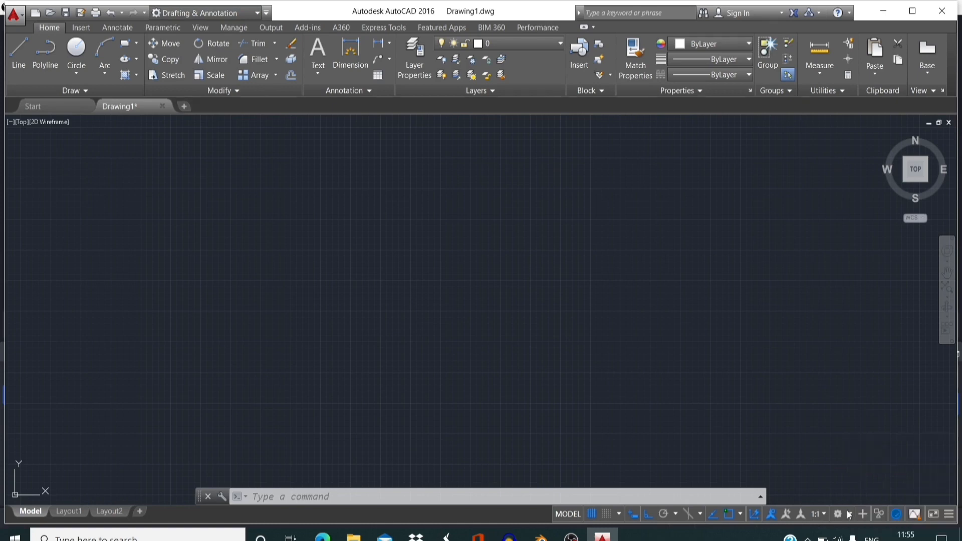
Step: Hide the Workspace selector from the Quick Access Toolbar and show it again
click(267, 12)
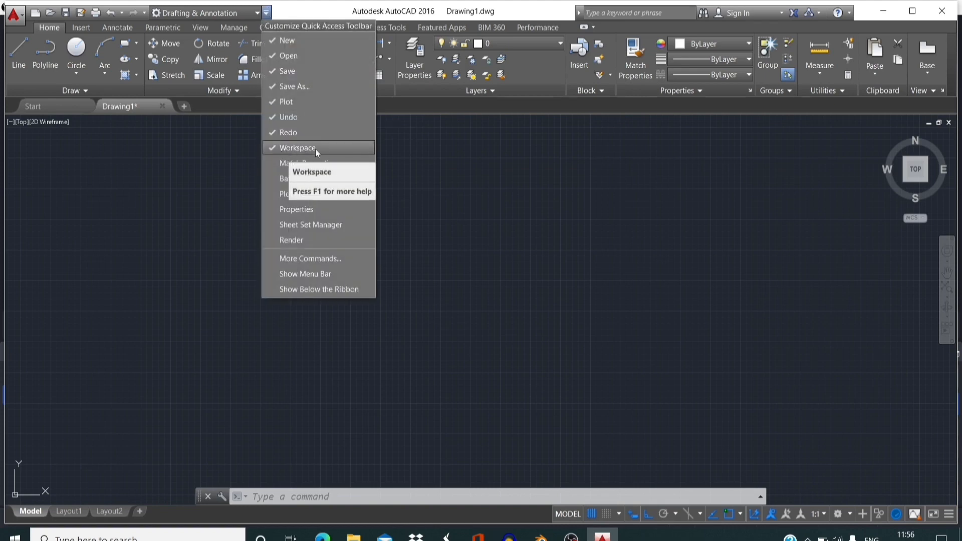
click(288, 148)
click(288, 148)
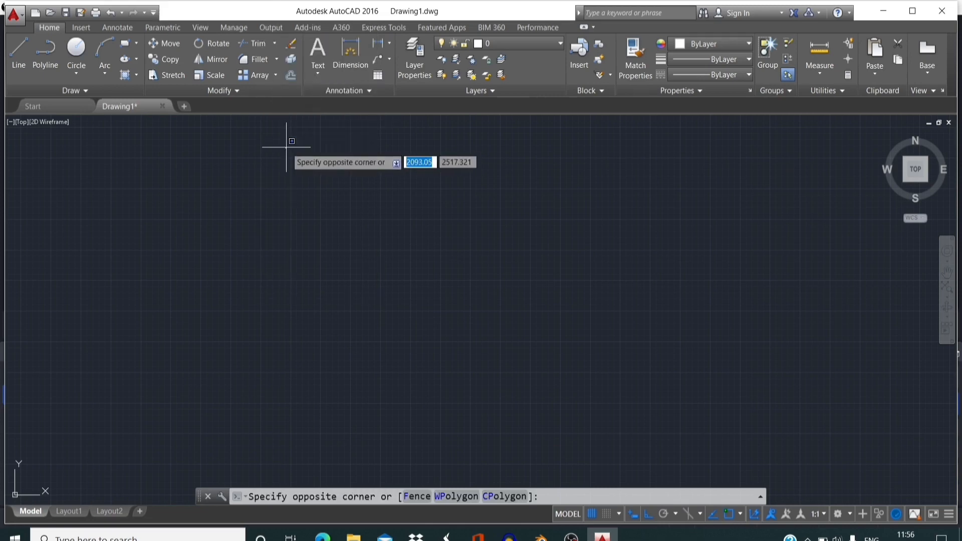
click(154, 13)
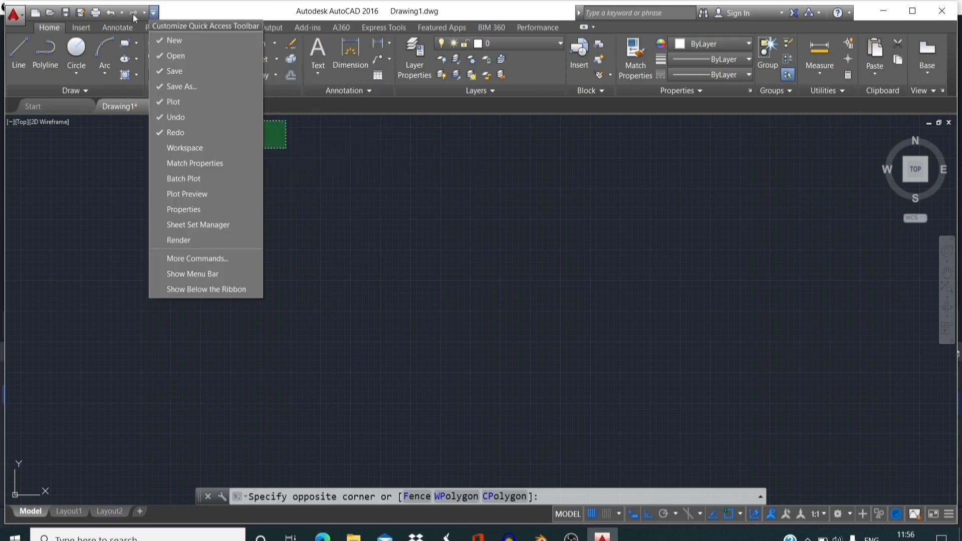
click(182, 152)
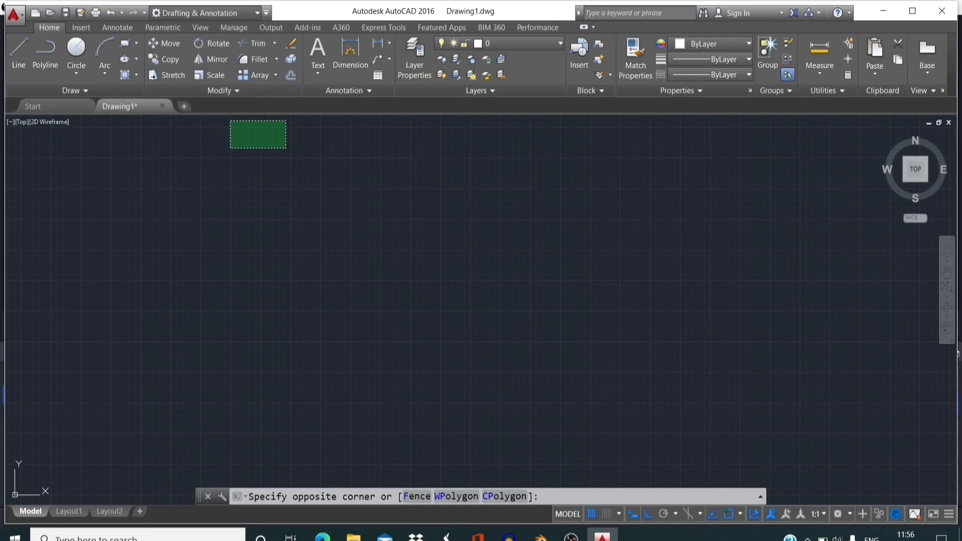
Step: Switch the workspace to 3D Modeling
click(257, 13)
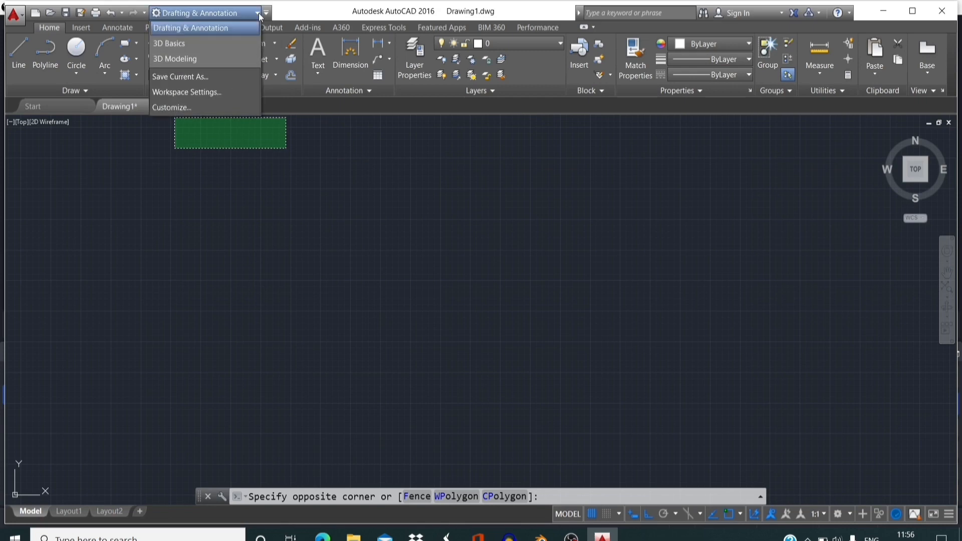
click(198, 58)
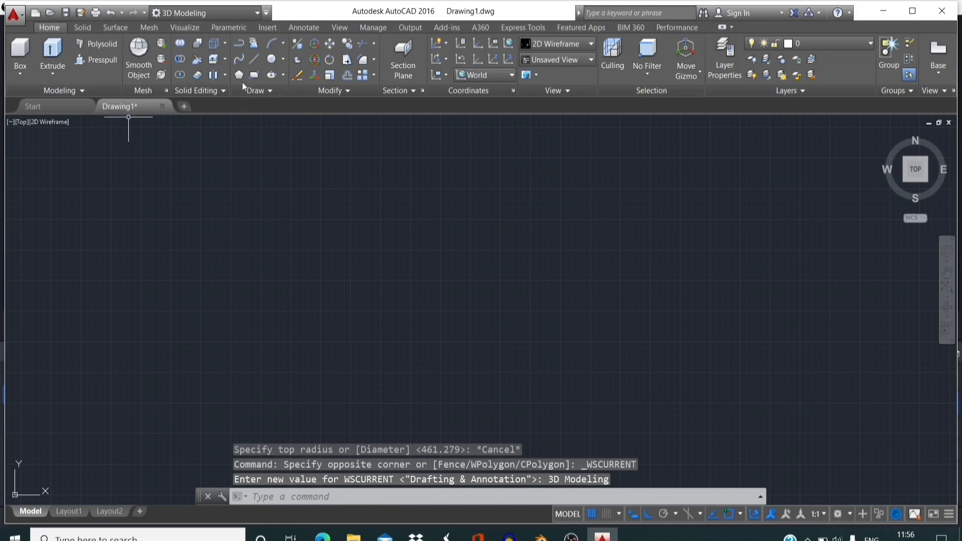
Step: Start a Helix centred near the middle of the empty drawing, with a base radius of 10 and a top radius of 10
click(270, 90)
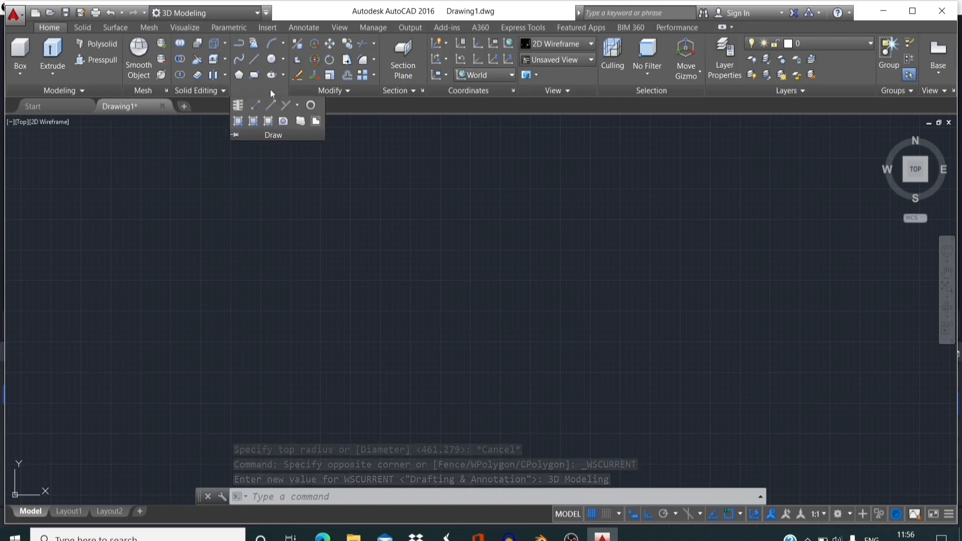
click(238, 106)
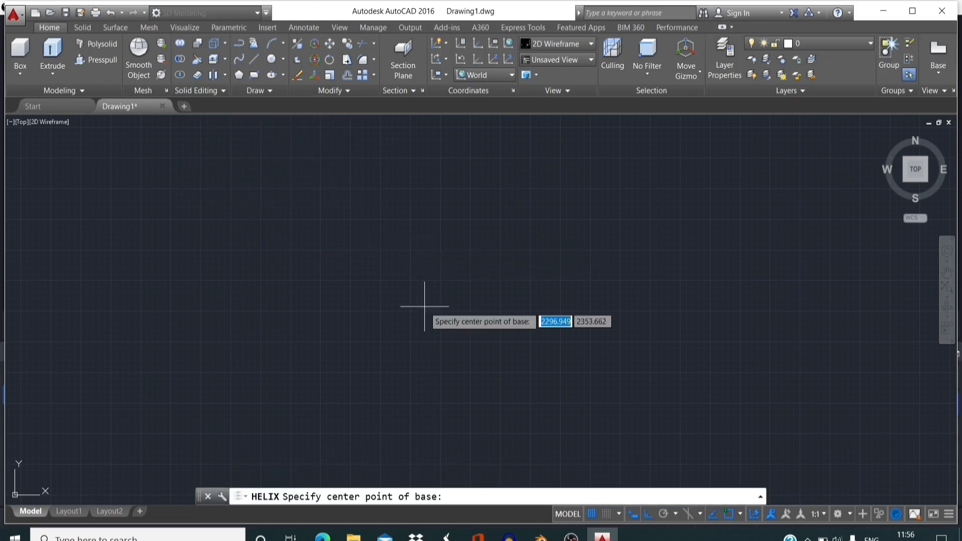
click(410, 343)
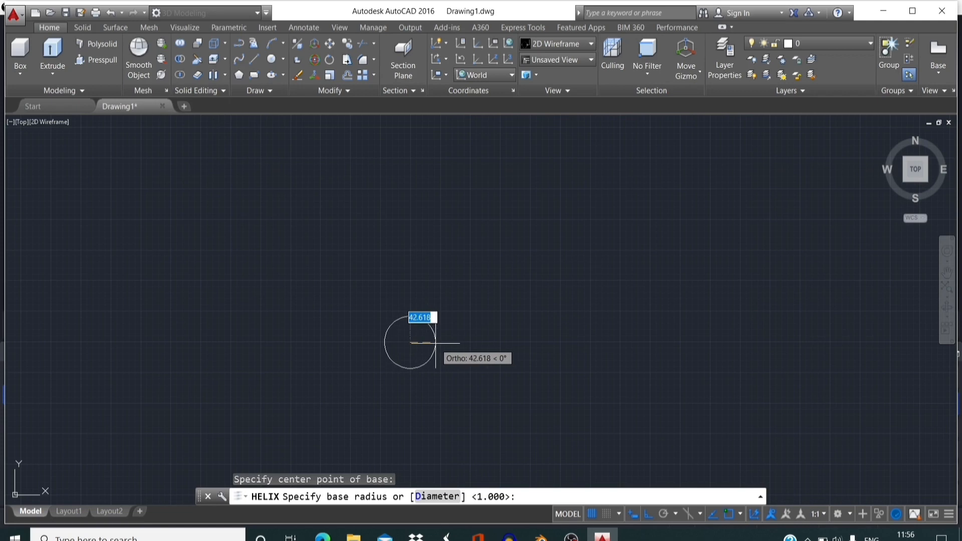
text(10)
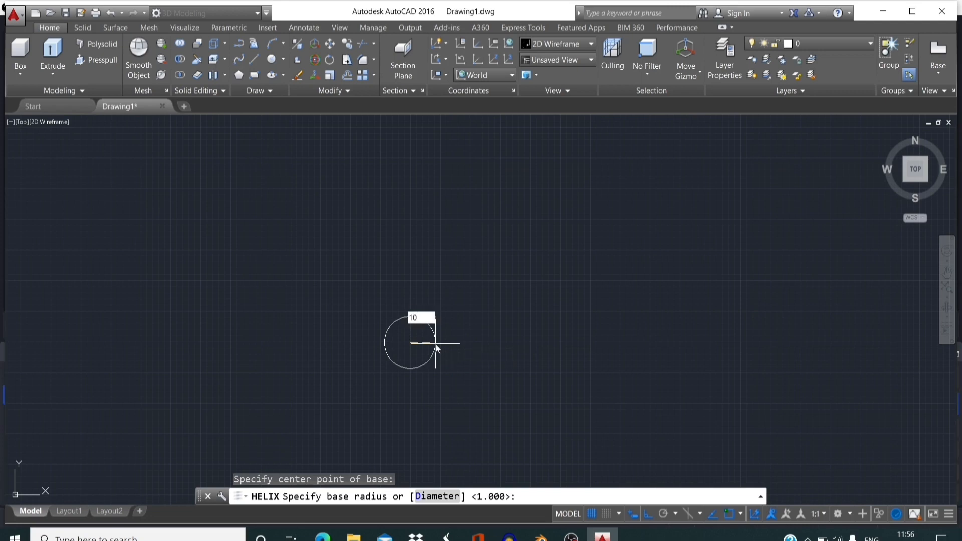
key(Return)
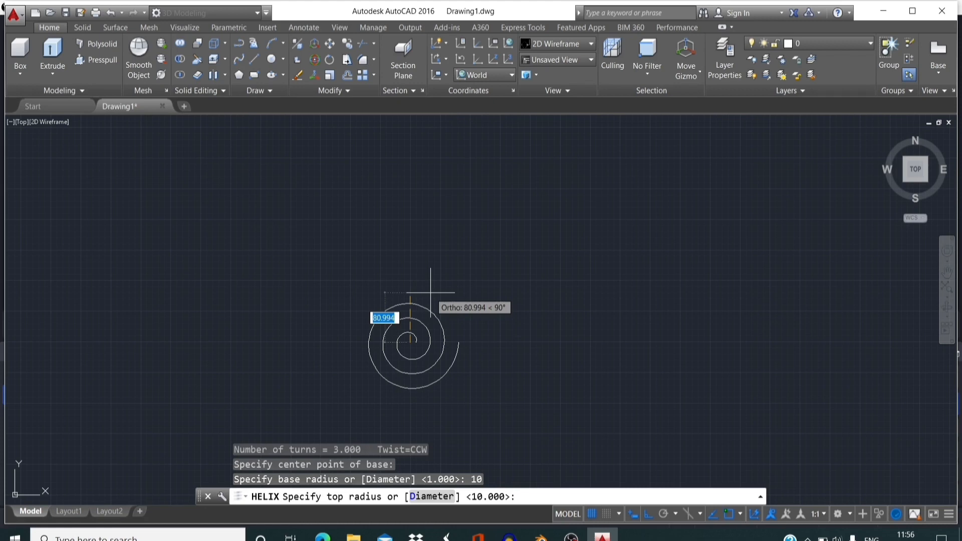
text(10)
key(Return)
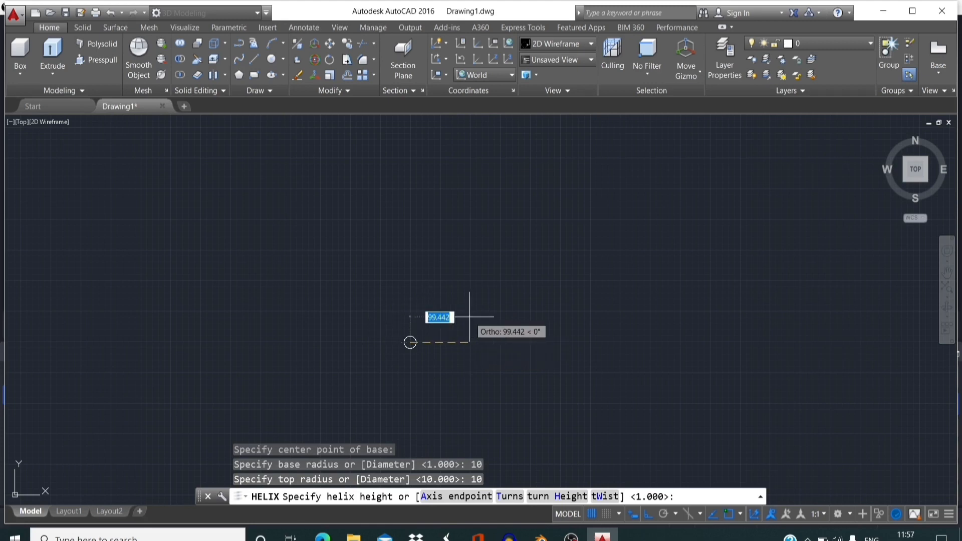
Step: Turn off Ortho mode and finish the helix in a tilted 3D view with a height of 20
key(F8)
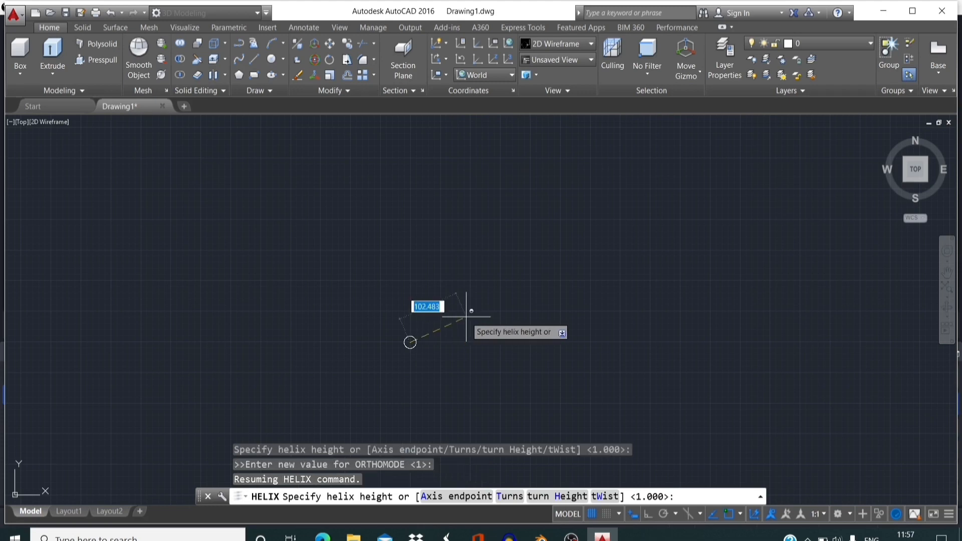
shift+middle_drag(467, 311, 472, 286)
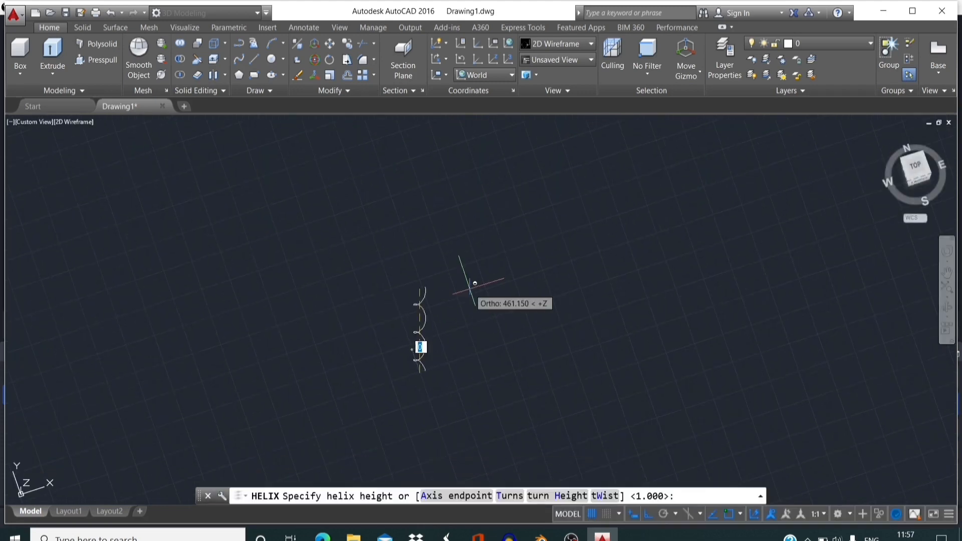
scroll(471, 291, up, 4)
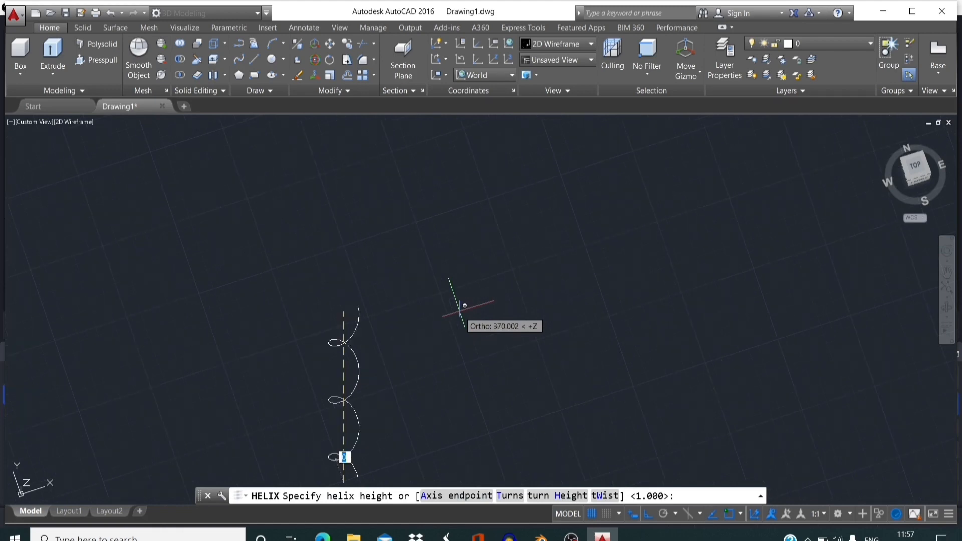
scroll(465, 305, down, 3)
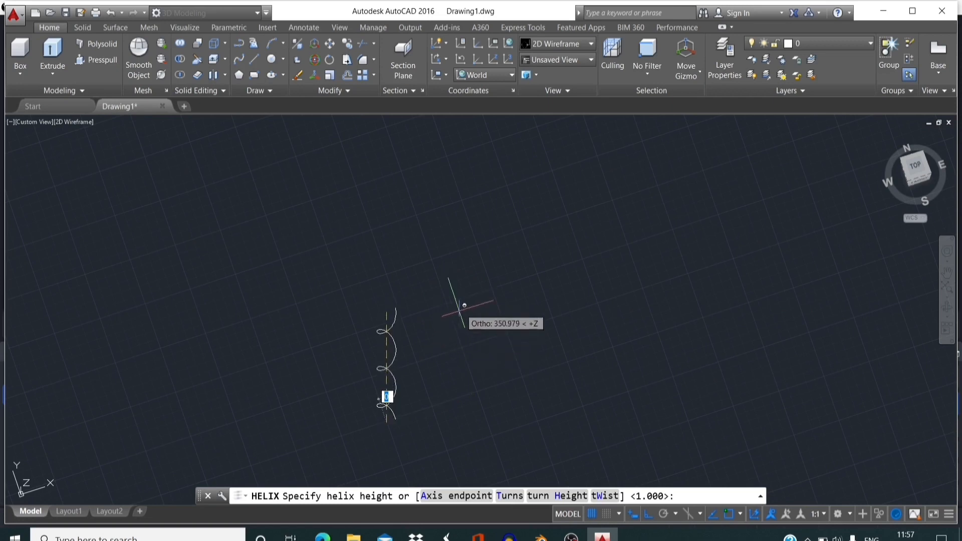
text(20)
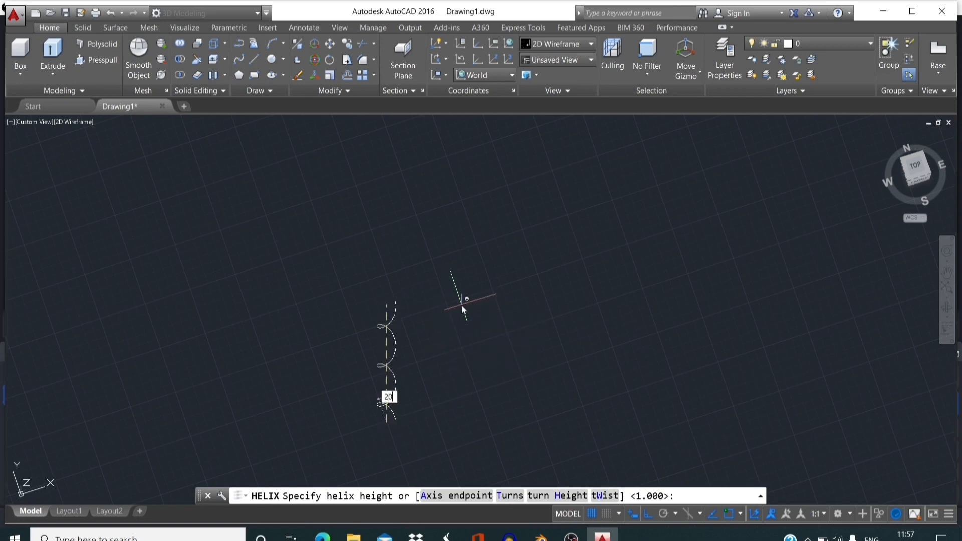
key(Return)
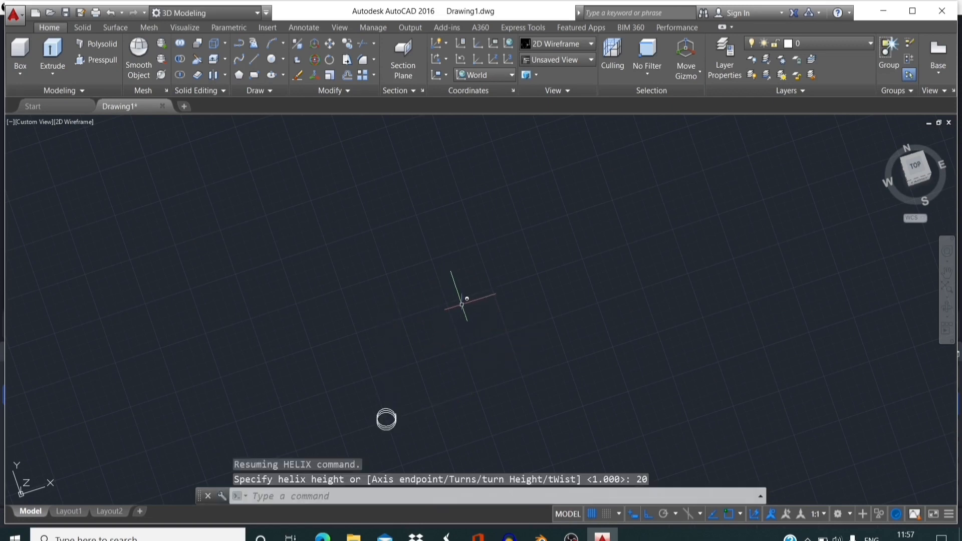
Step: Show the helix enlarged in the SW Isometric view
middle_drag(383, 423, 383, 369)
scroll(392, 341, up, 2)
middle_drag(392, 341, 416, 294)
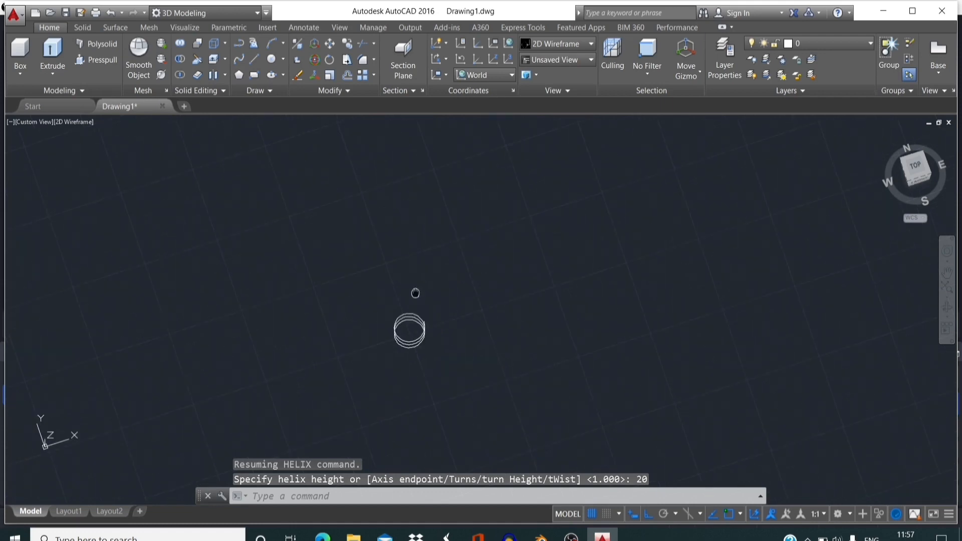
scroll(391, 336, up, 4)
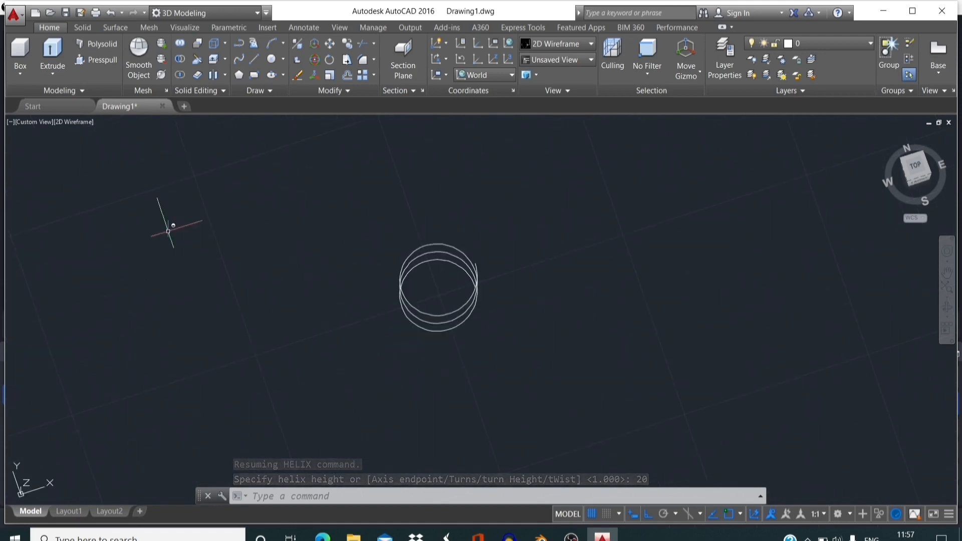
click(23, 123)
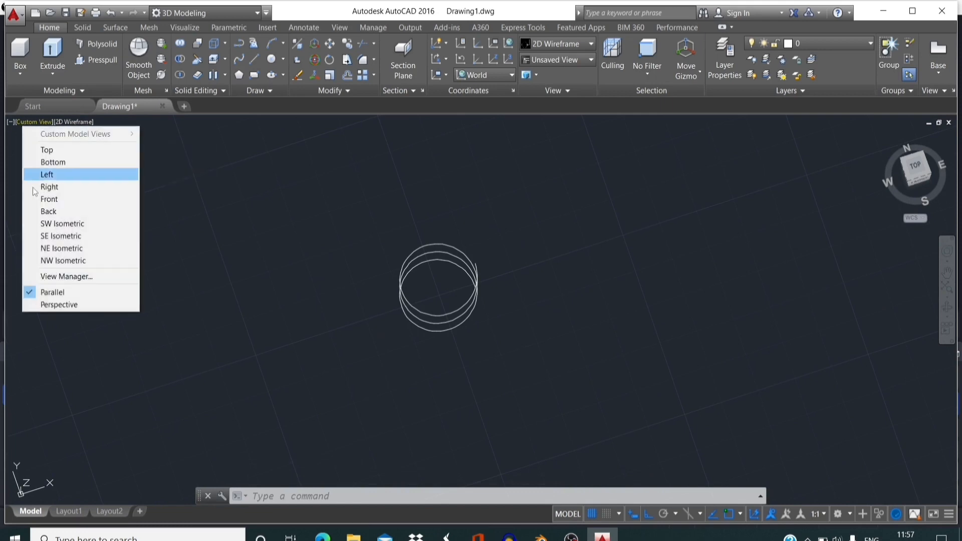
click(68, 224)
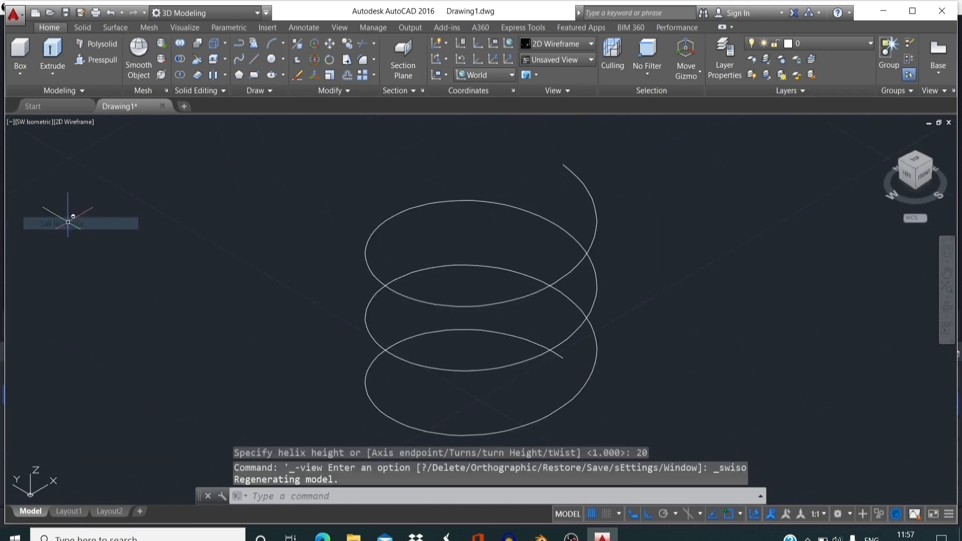
Step: Set the helix's number of turns to 10 in its properties
scroll(384, 303, down, 2)
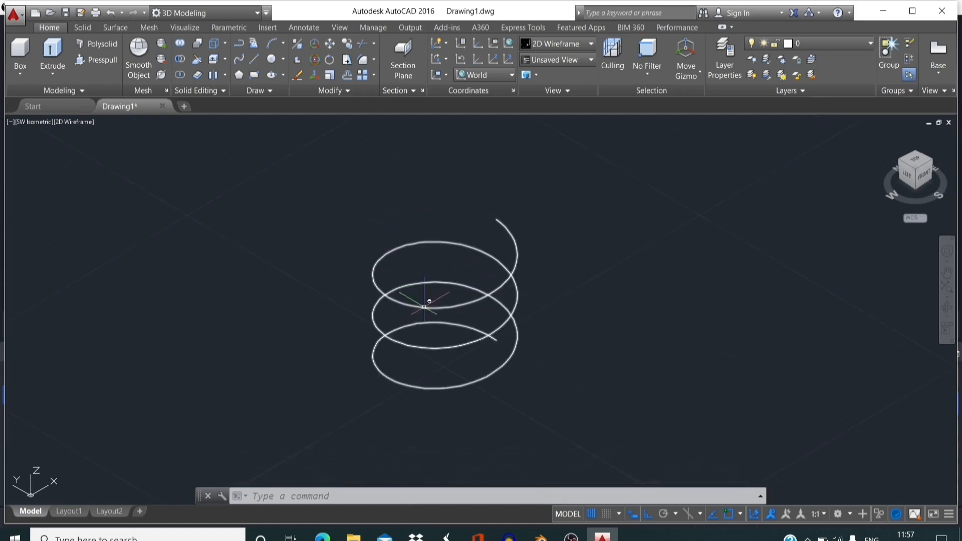
click(424, 307)
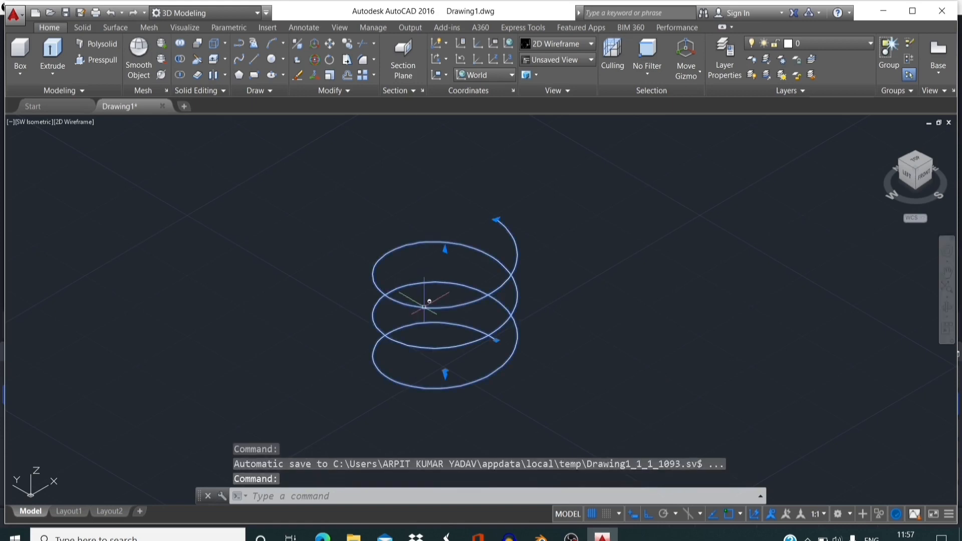
right_click(425, 307)
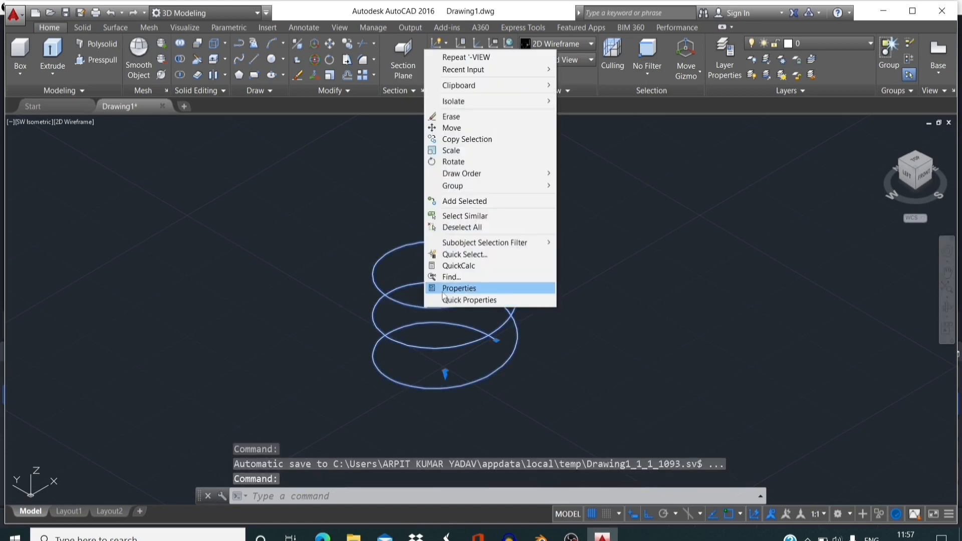
click(443, 294)
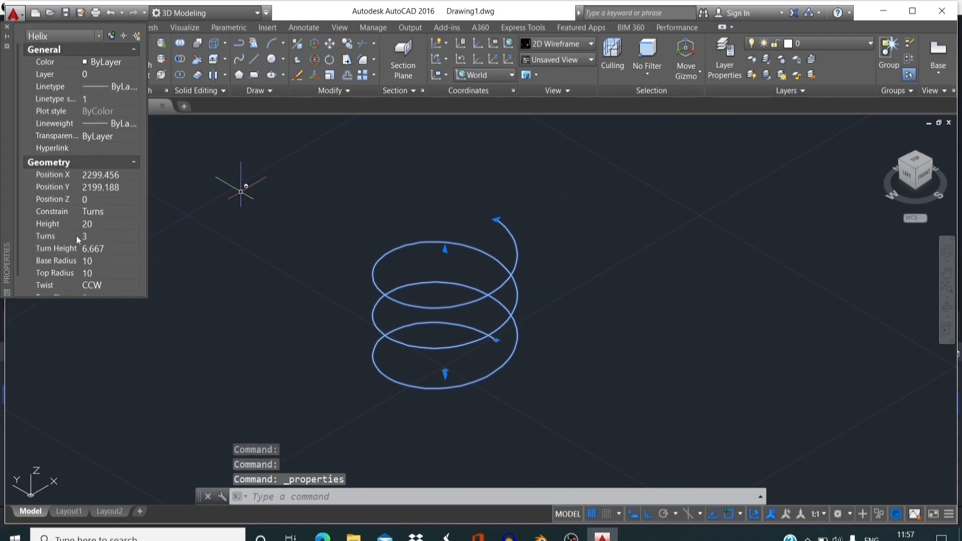
click(98, 235)
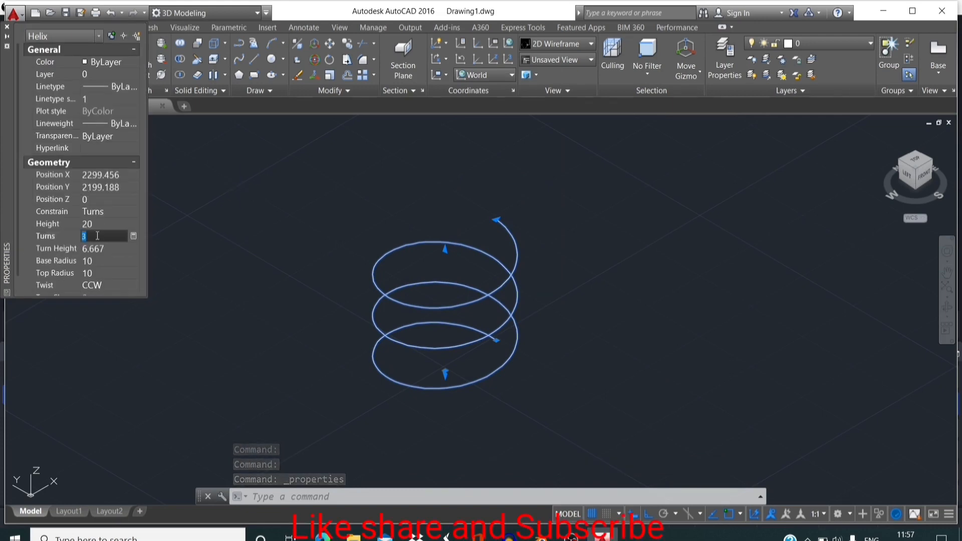
key(BackSpace)
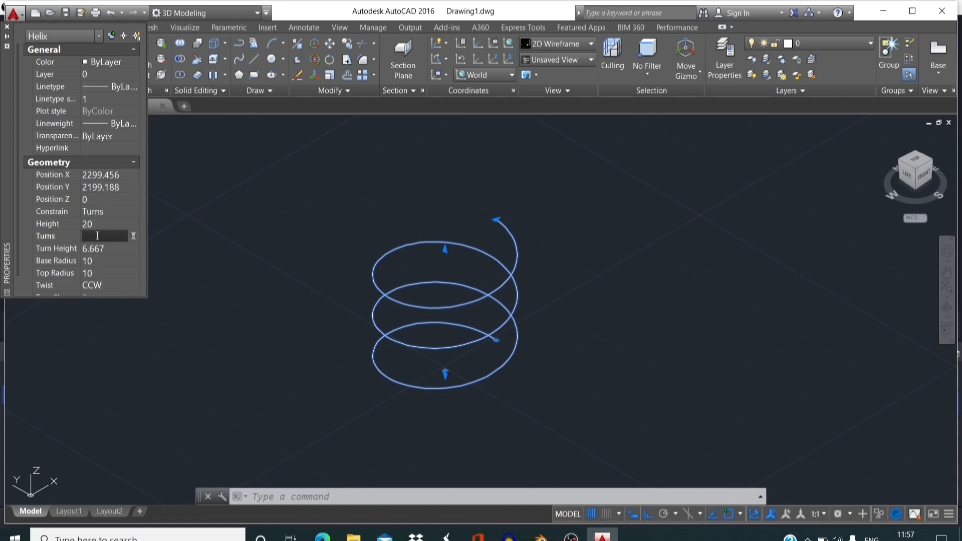
text(10)
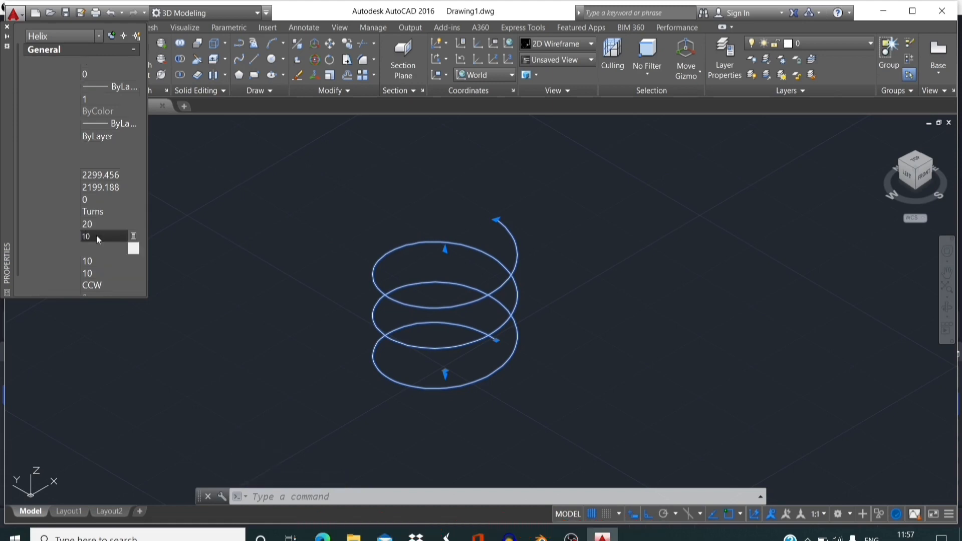
Step: Apply the 10 turns to the helix and close its properties
key(Tab)
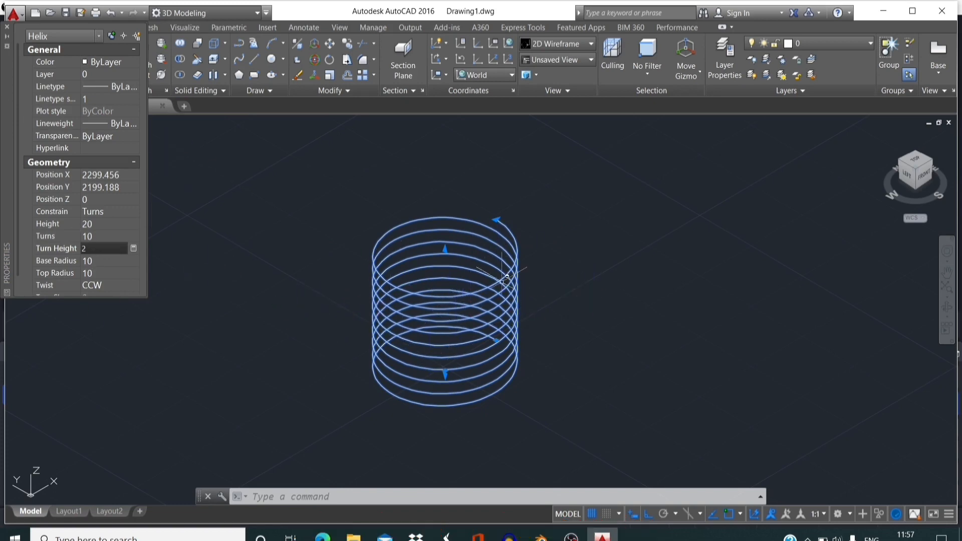
click(7, 26)
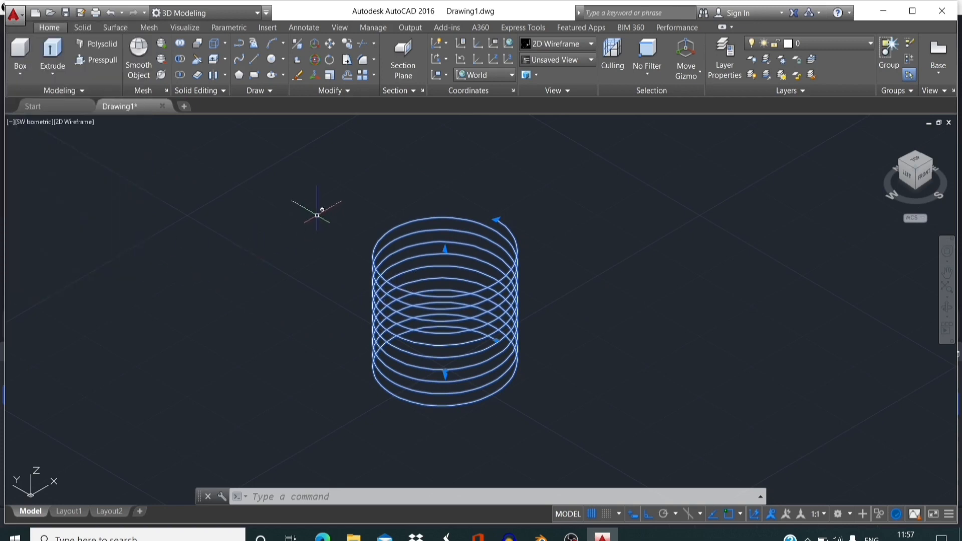
Step: Erase the helix and switch to the Drafting & Annotation workspace
click(329, 174)
click(624, 467)
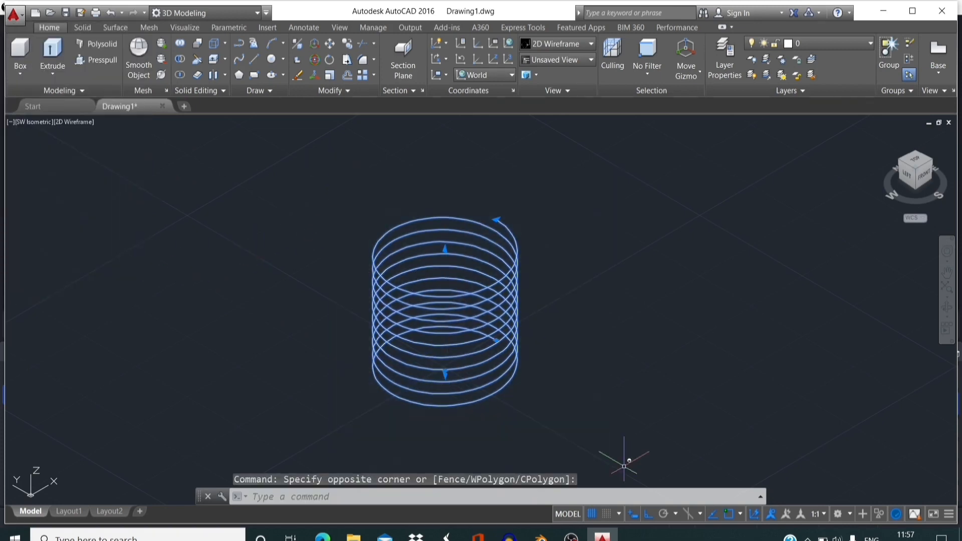
key(Delete)
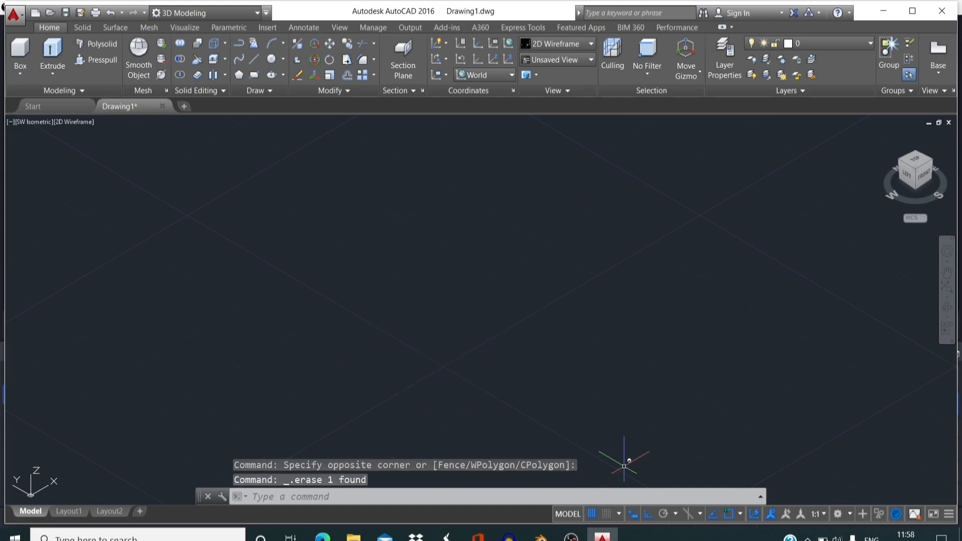
click(257, 12)
click(191, 29)
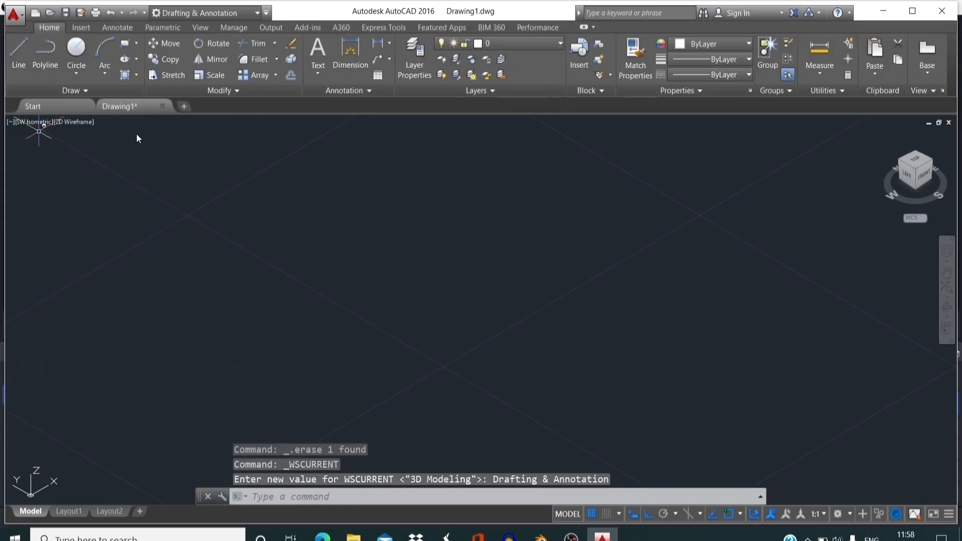
Step: Start a Donut with an inside diameter of 10 and an outside diameter of 12, and place the first one near the middle of the drawing
click(76, 91)
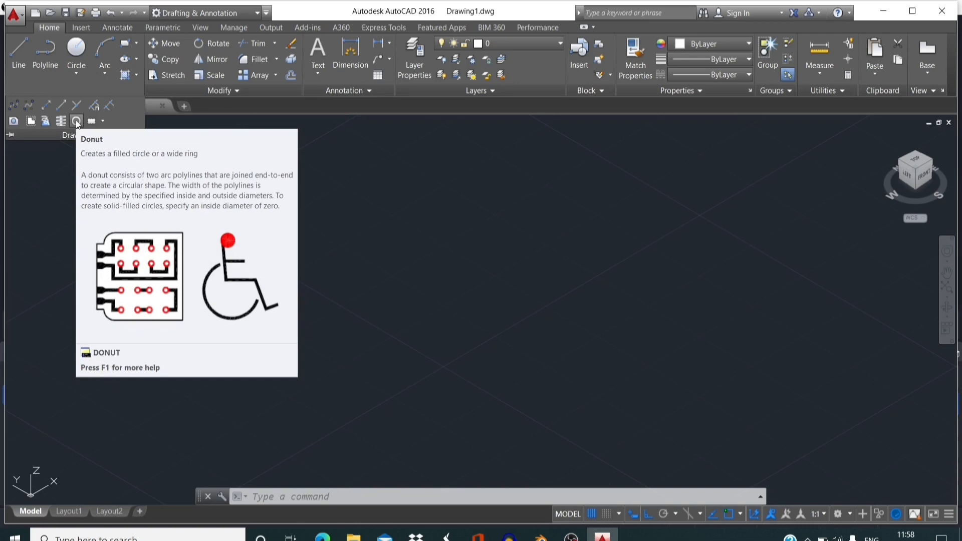
click(77, 121)
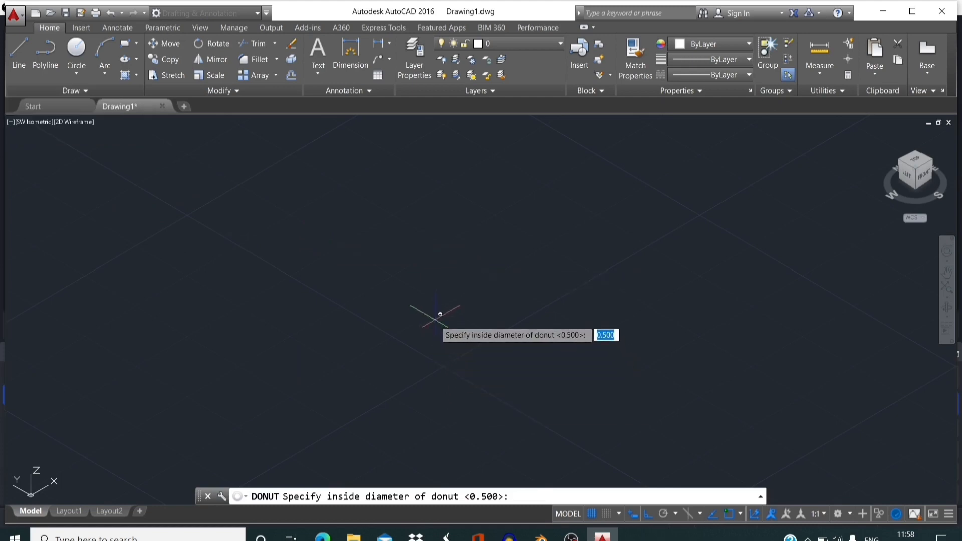
text(10)
key(Return)
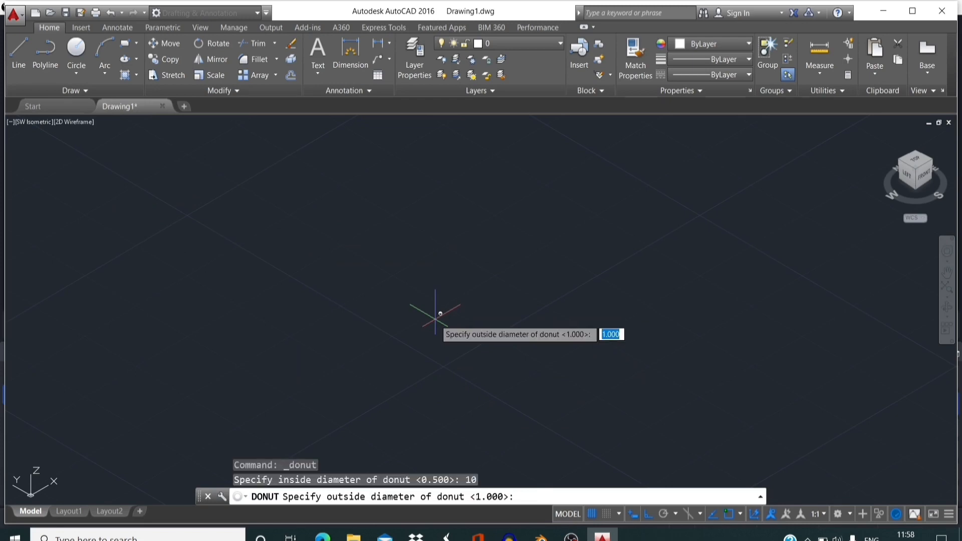
text(12)
key(Return)
scroll(440, 314, up, 3)
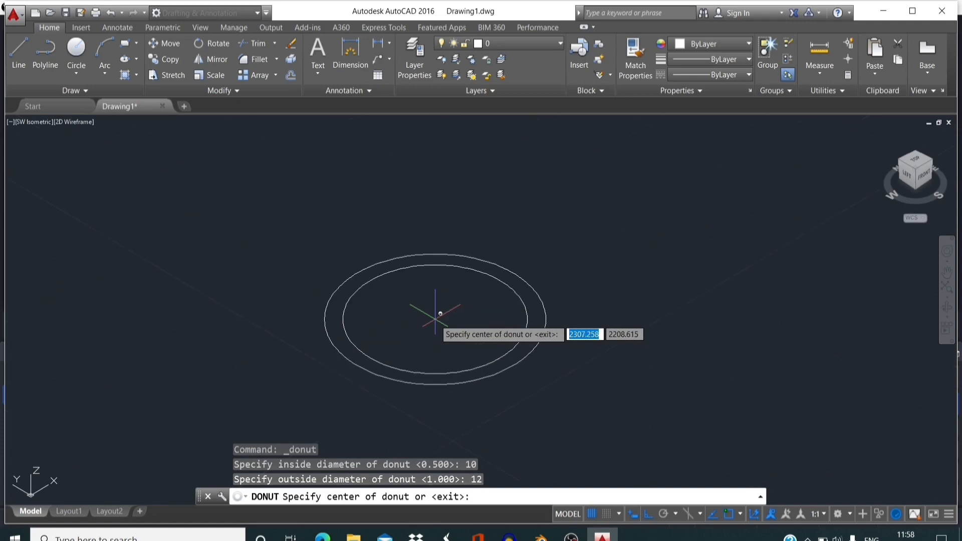
click(440, 314)
scroll(441, 314, up, 2)
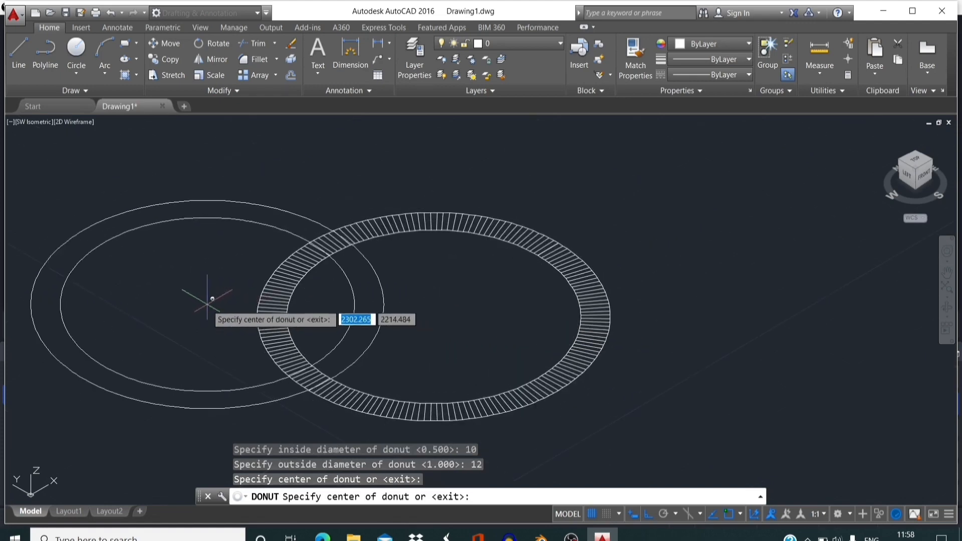
Step: Place six more donuts of the same size scattered around the first one and finish the Donut command
scroll(212, 299, down, 2)
click(130, 298)
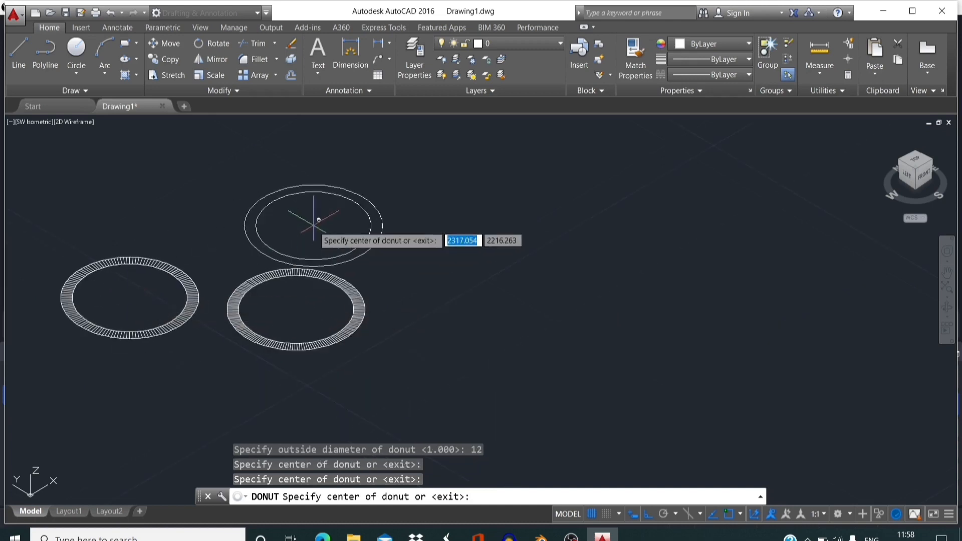
click(322, 212)
click(530, 314)
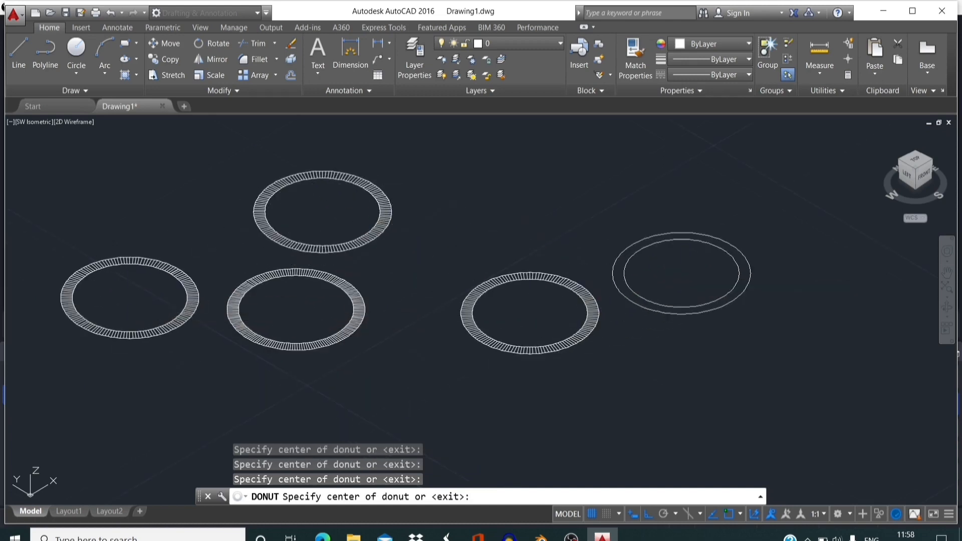
click(681, 273)
click(529, 189)
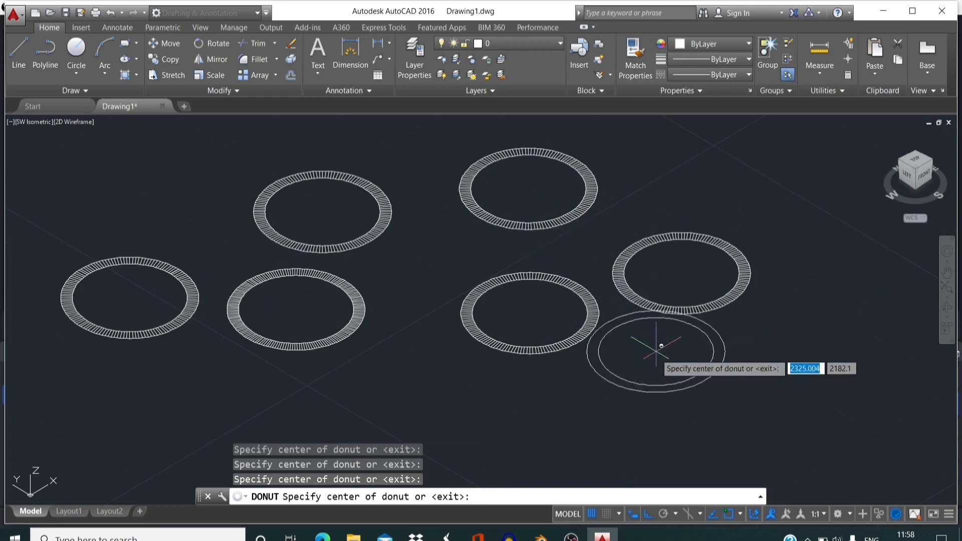
click(672, 383)
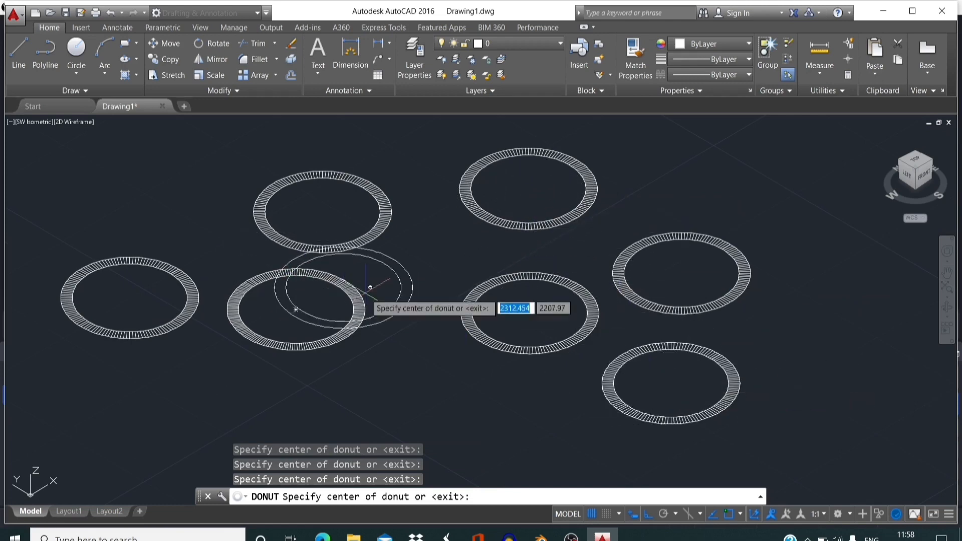
key(Return)
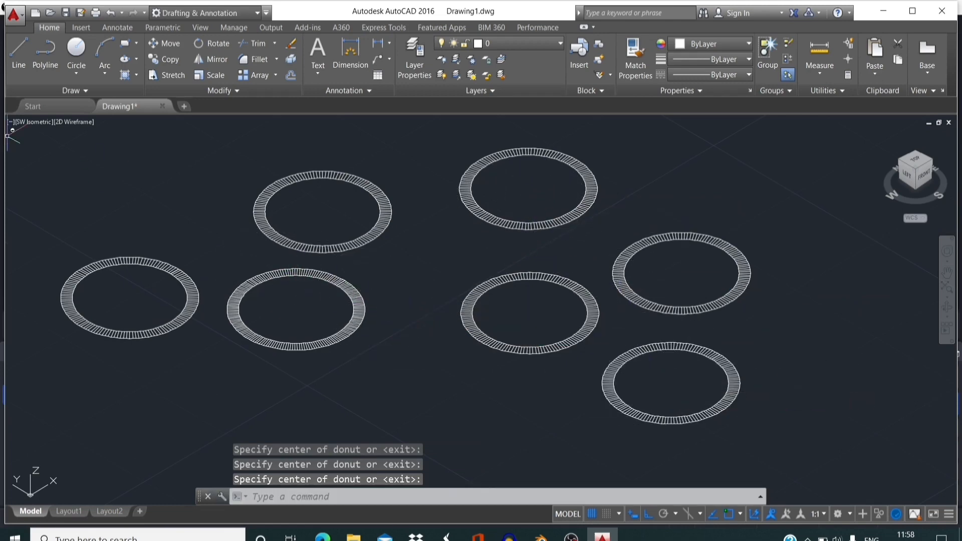
Step: Show all the donuts in the Top view
click(26, 124)
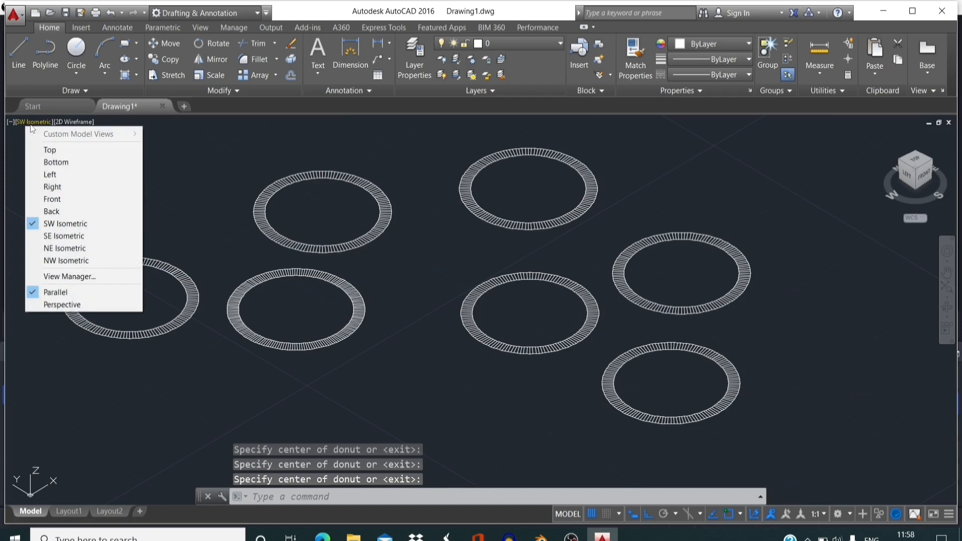
click(50, 150)
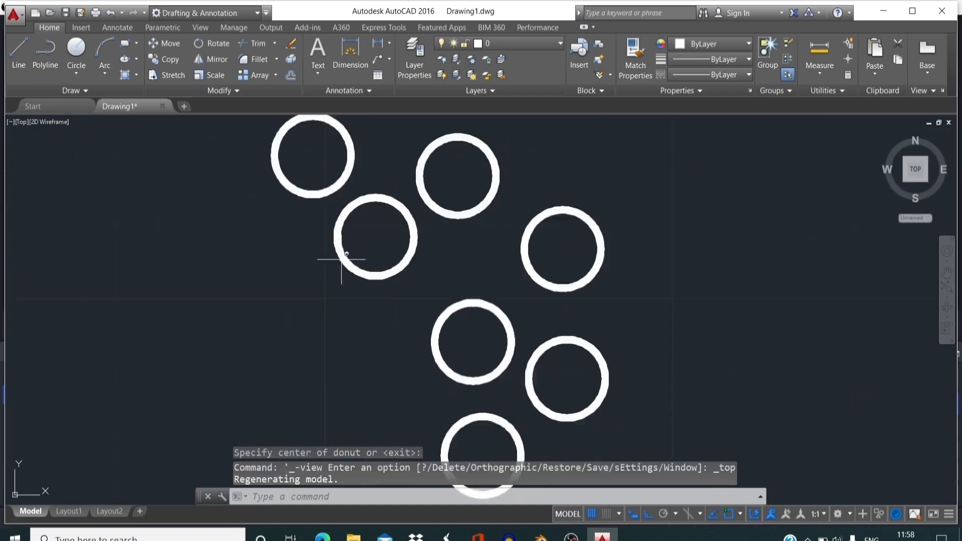
scroll(342, 258, down, 6)
scroll(435, 313, down, 4)
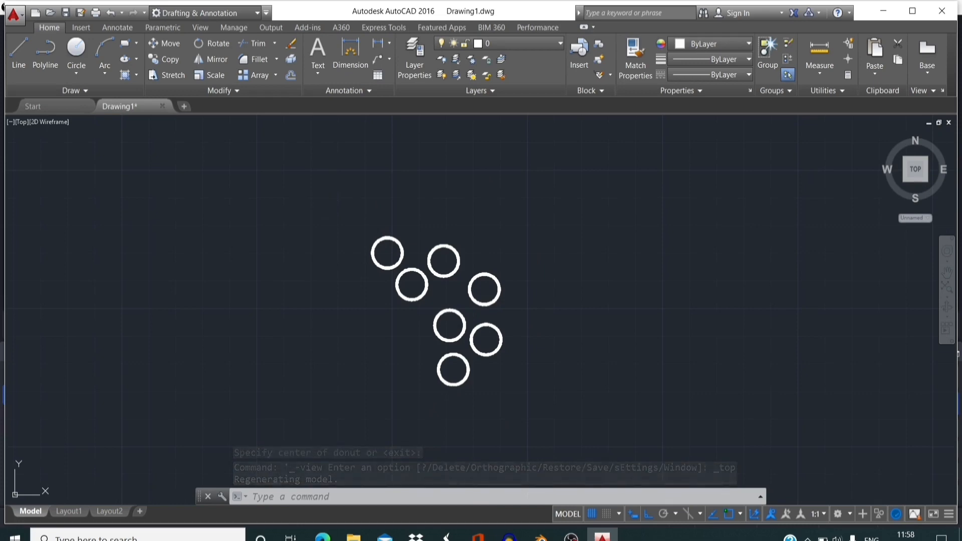
Step: Erase all seven donuts from the drawing
click(336, 164)
click(603, 484)
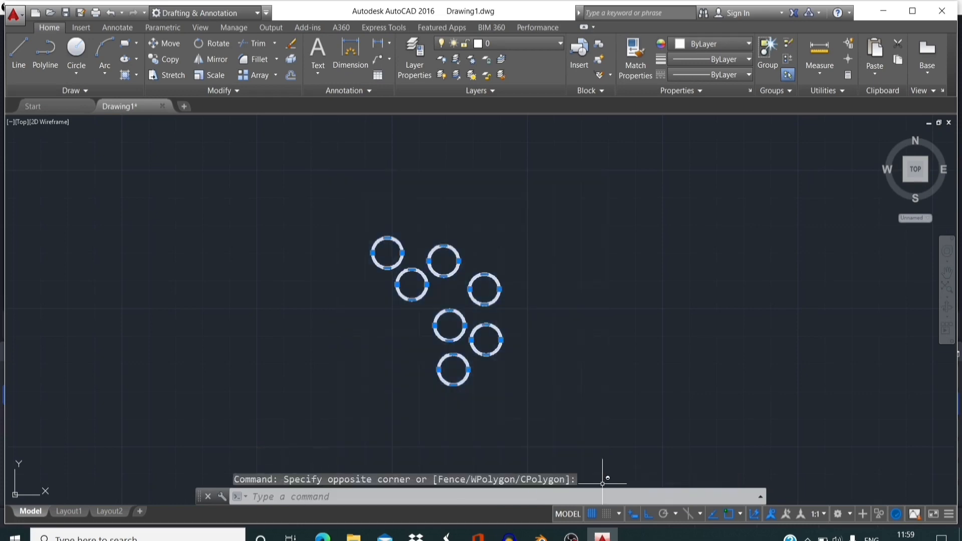
key(Delete)
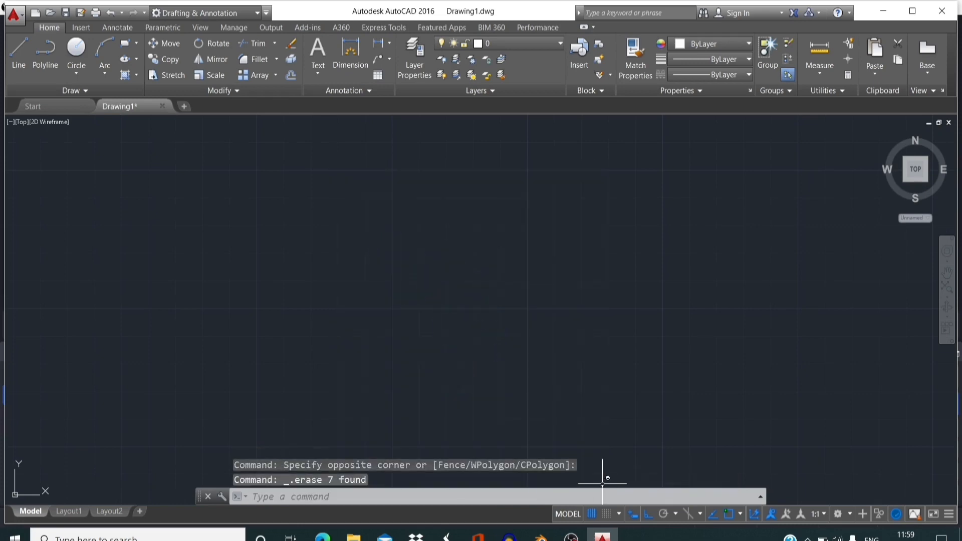
Step: Draw a wide rectangular revision cloud near the middle of the empty drawing
click(87, 87)
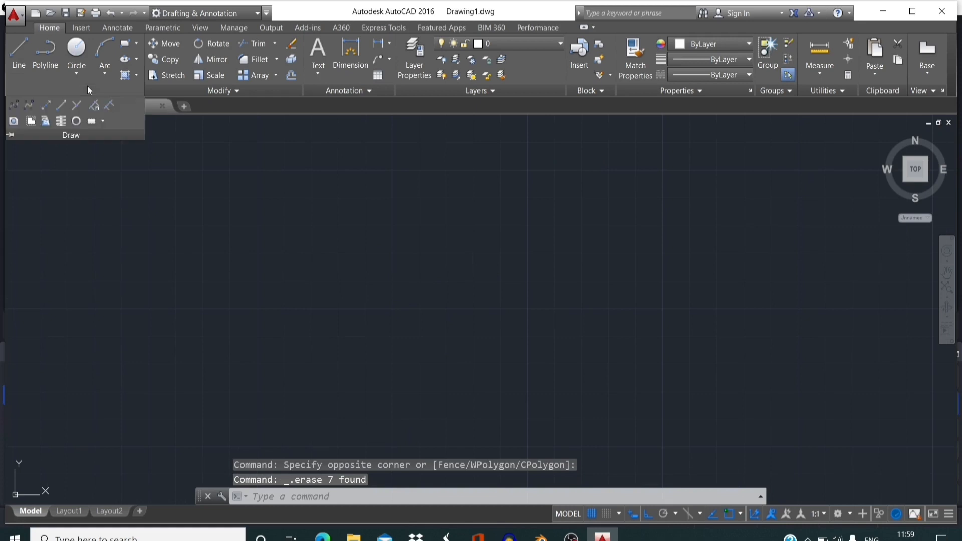
click(103, 121)
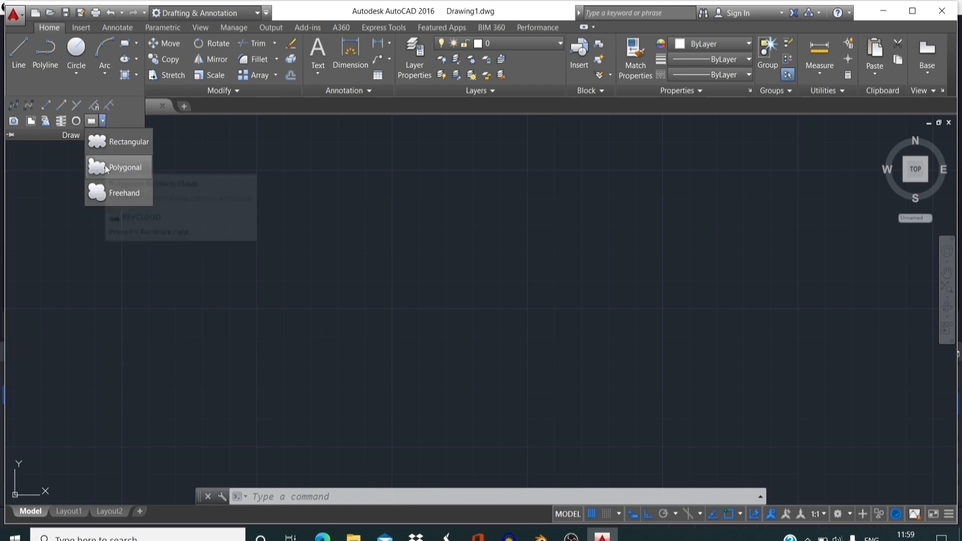
click(104, 123)
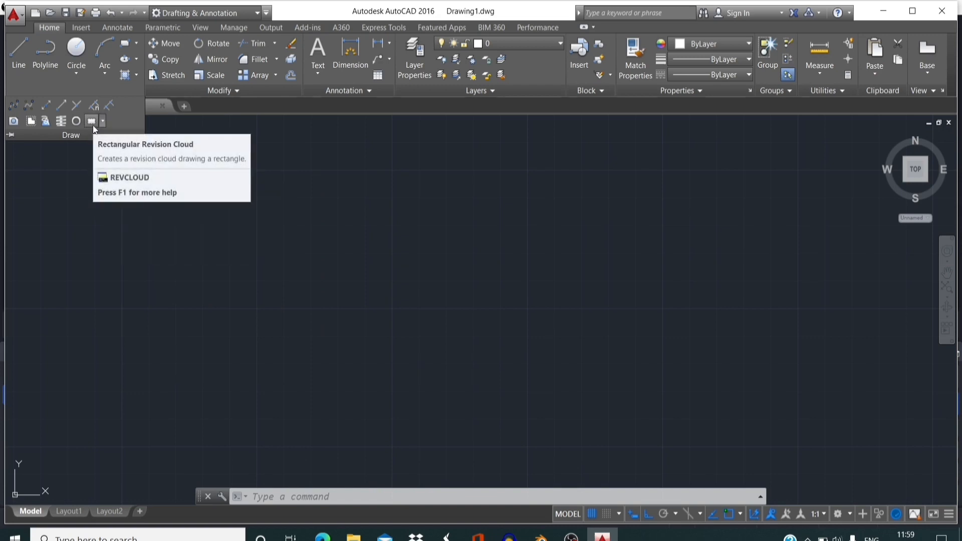
click(267, 218)
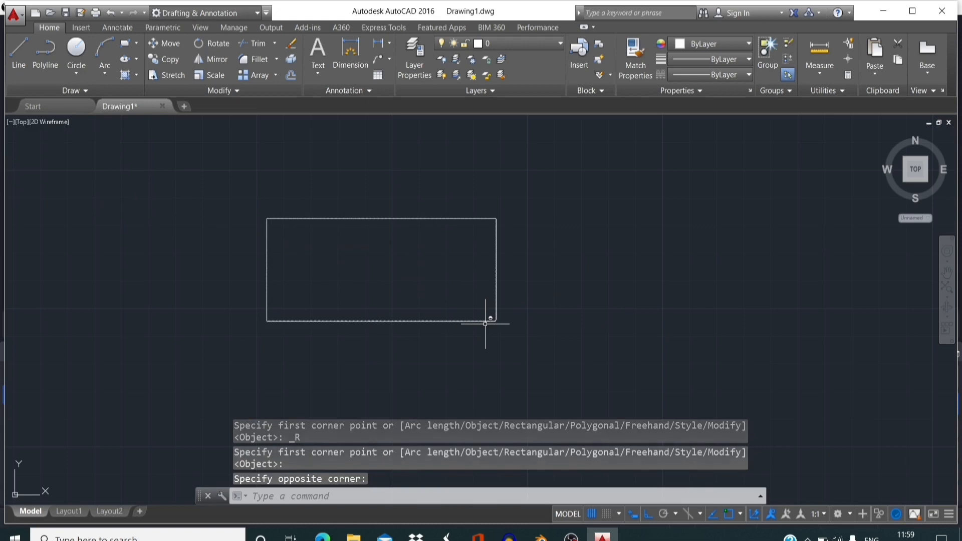
Step: Examine the outline of the rectangular revision cloud up close and from farther away
scroll(494, 319, up, 5)
scroll(481, 314, down, 5)
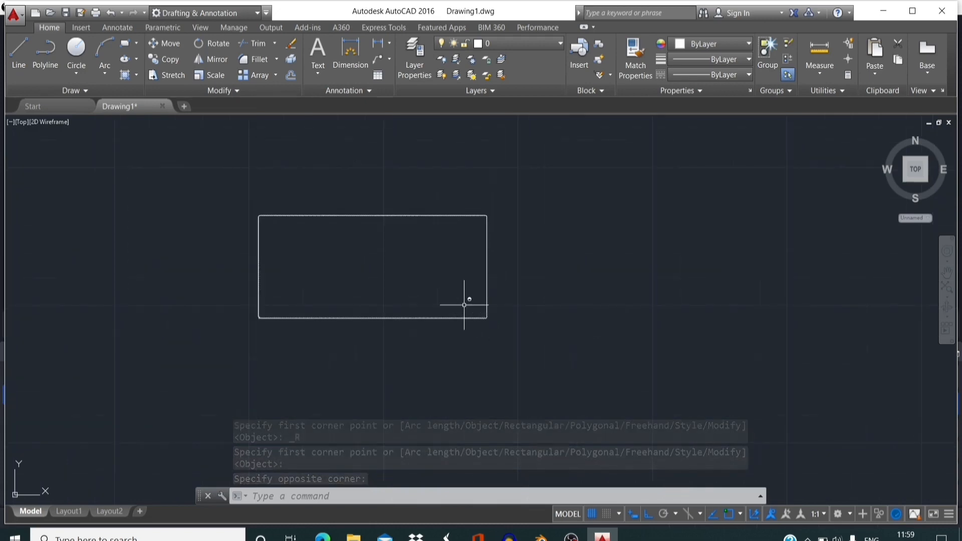
scroll(439, 303, up, 5)
scroll(457, 304, down, 2)
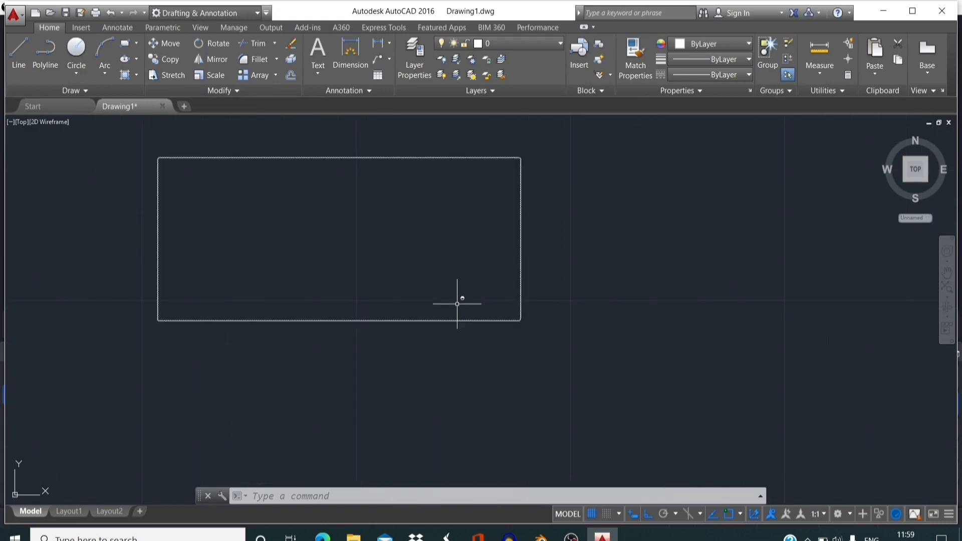
scroll(501, 222, up, 5)
scroll(577, 190, down, 5)
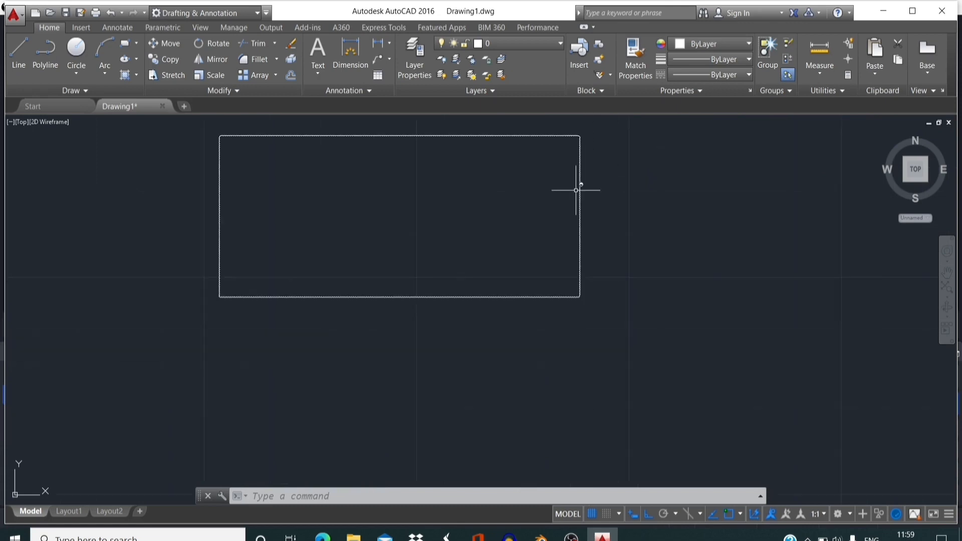
scroll(577, 190, down, 4)
Step: Draw an irregular nine-cornered polygonal revision cloud with an inward notch, to the left of the rectangular cloud
click(84, 91)
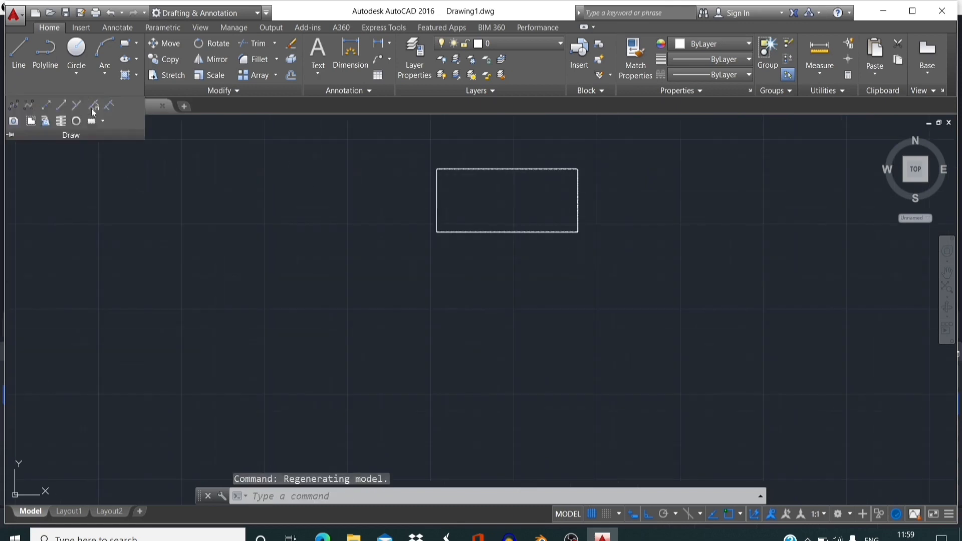
click(103, 121)
click(101, 168)
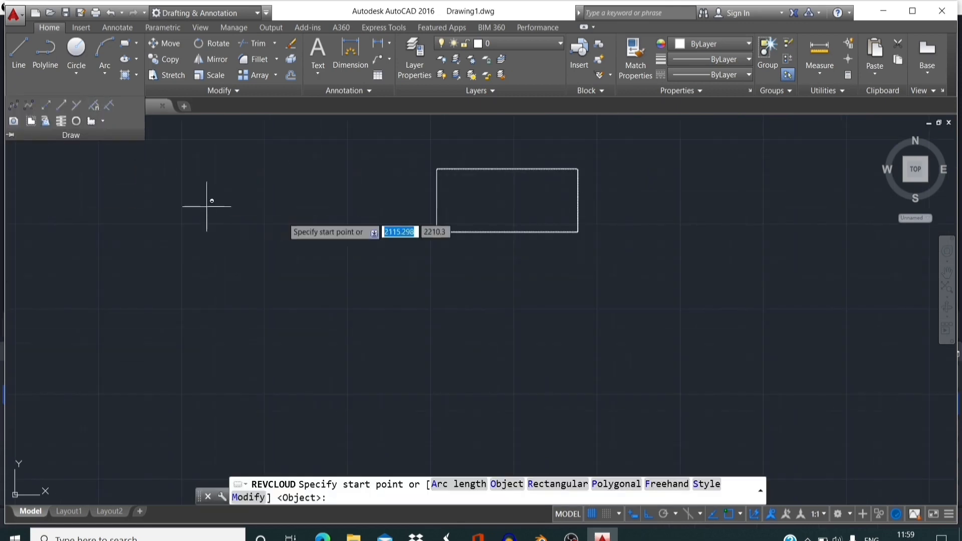
click(300, 242)
click(395, 262)
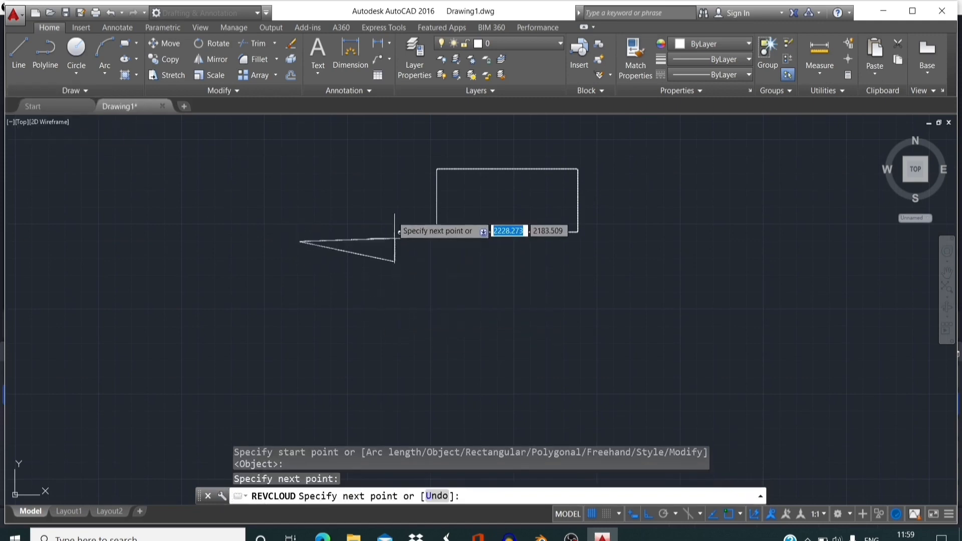
click(370, 173)
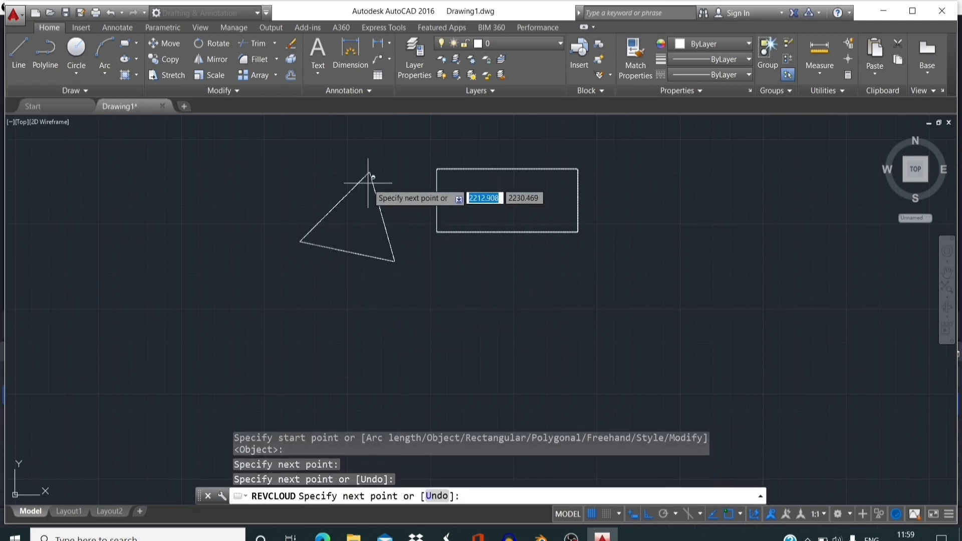
click(276, 163)
click(245, 232)
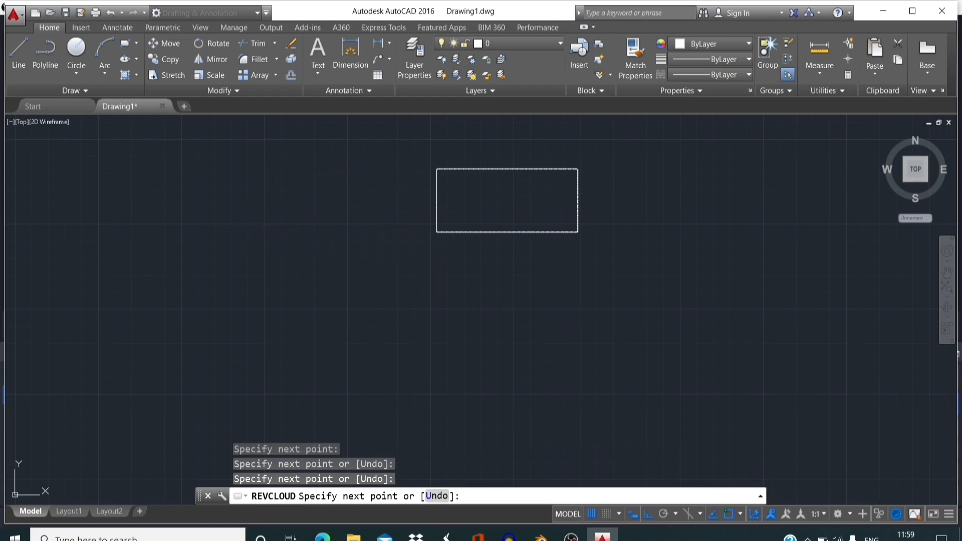
click(251, 315)
click(345, 327)
click(391, 307)
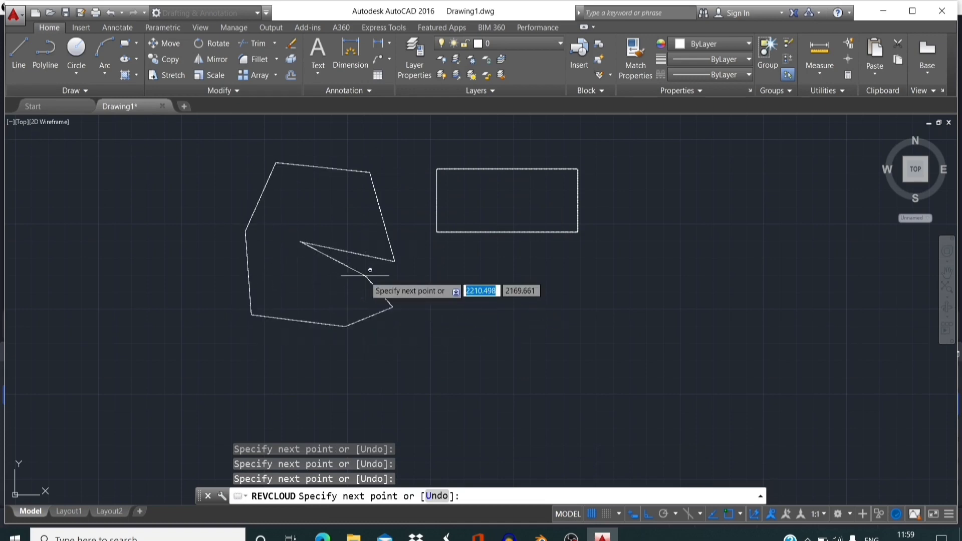
key(Return)
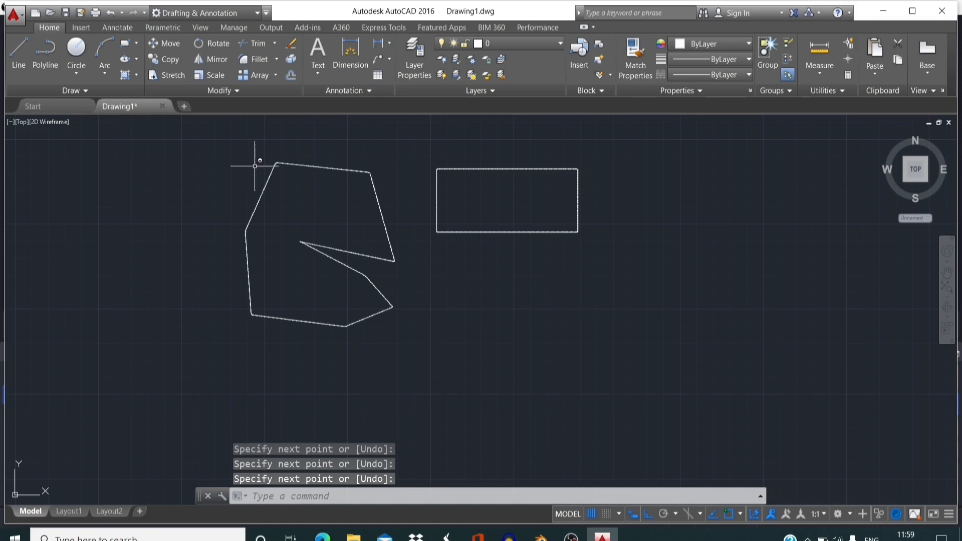
Step: Try to draw a freehand revision cloud in the empty area below the rectangular cloud
click(85, 91)
click(105, 125)
click(104, 192)
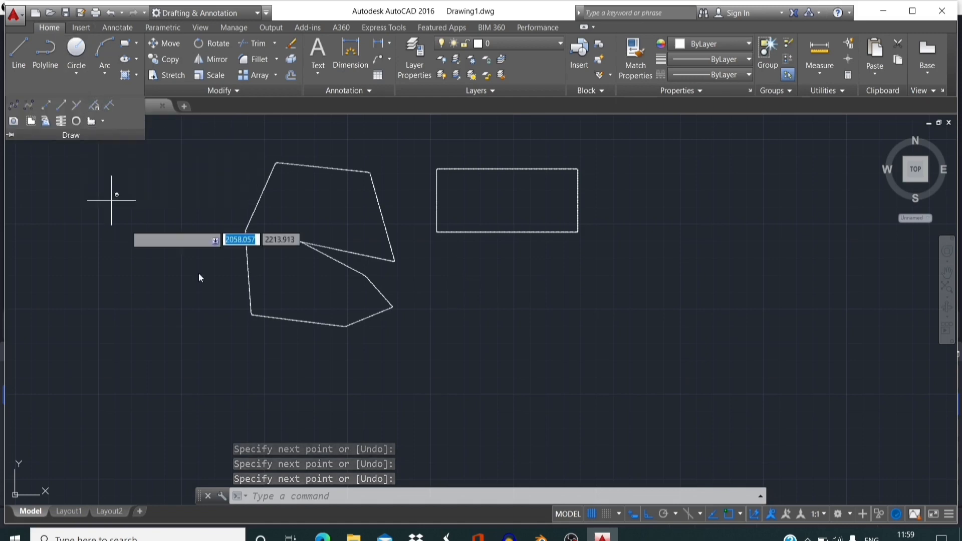
click(571, 313)
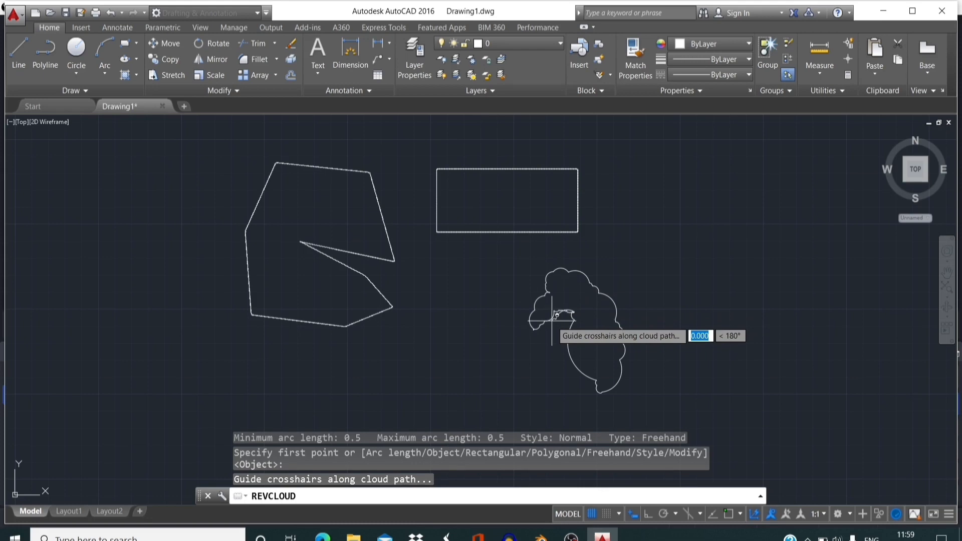
key(Escape)
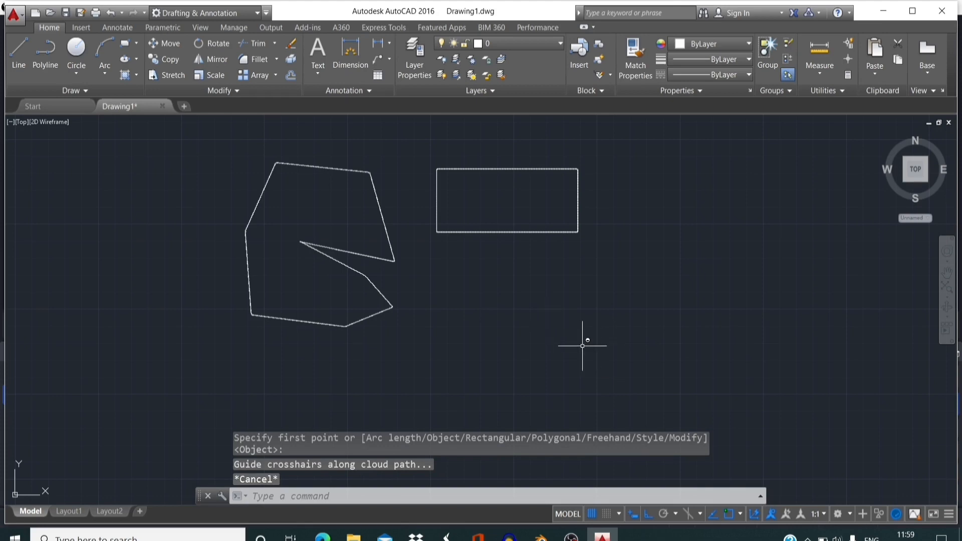
Step: Erase both the polygonal and the rectangular revision clouds from the drawing
click(168, 145)
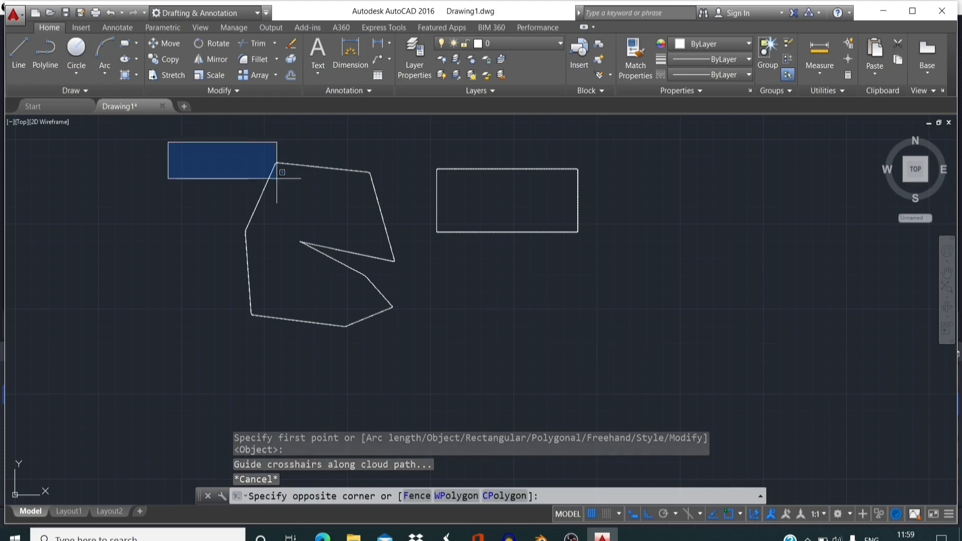
click(692, 391)
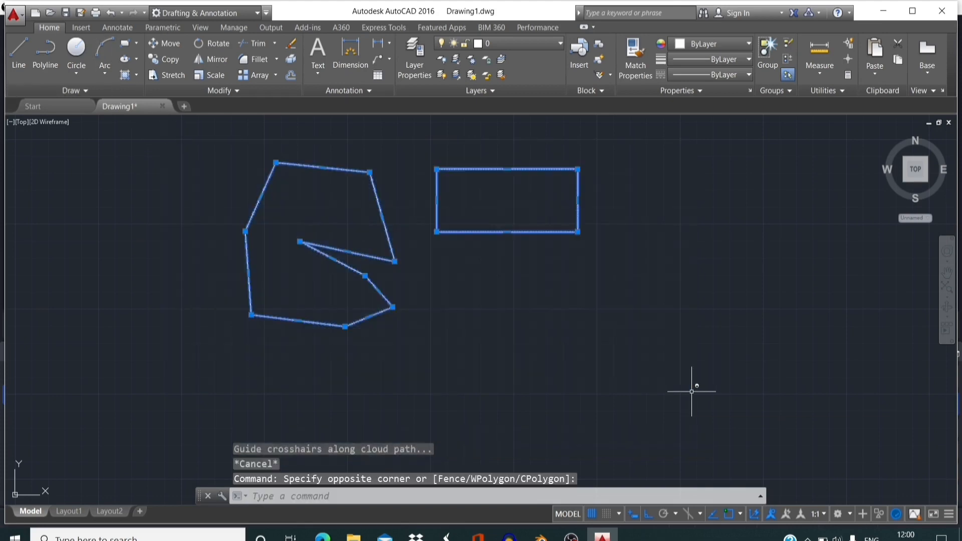
key(Delete)
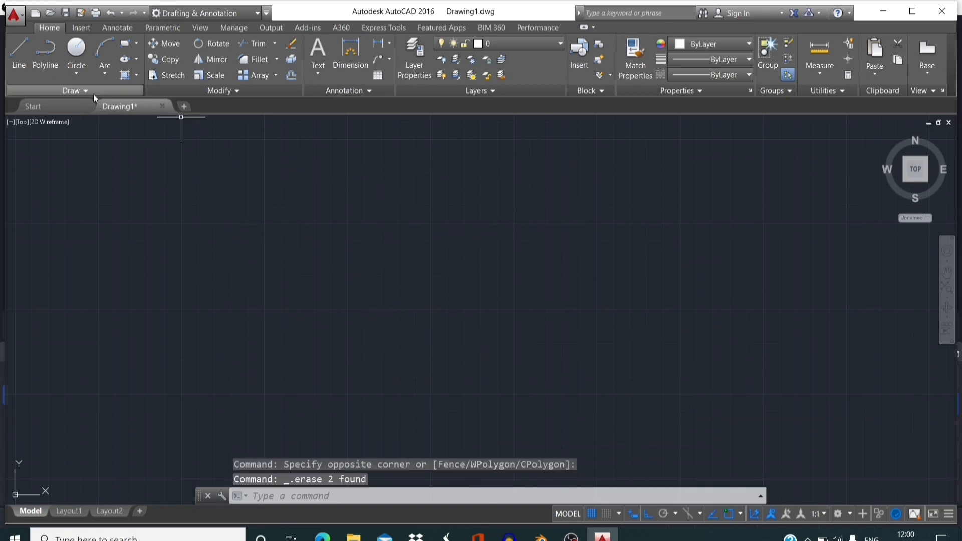
click(101, 77)
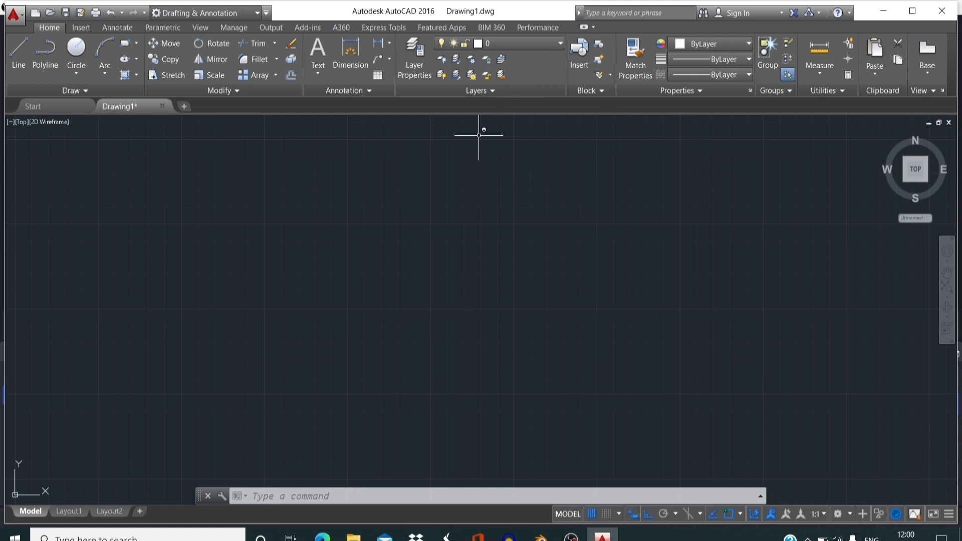
scroll(375, 231, up, 2)
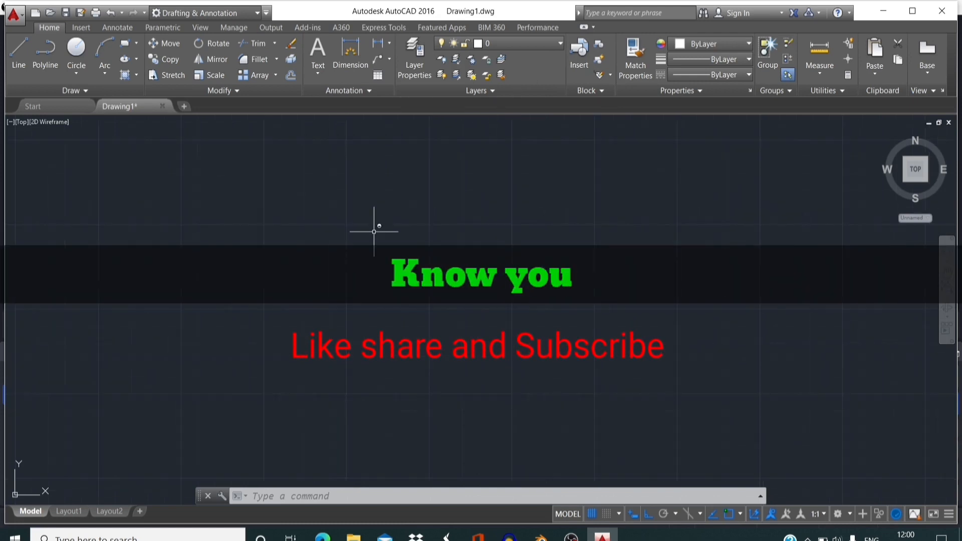
scroll(374, 232, up, 1)
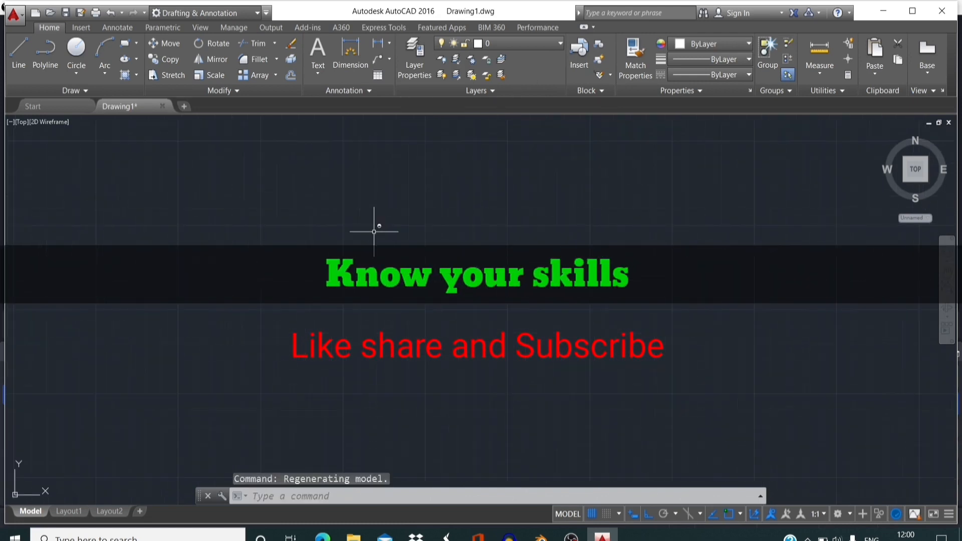